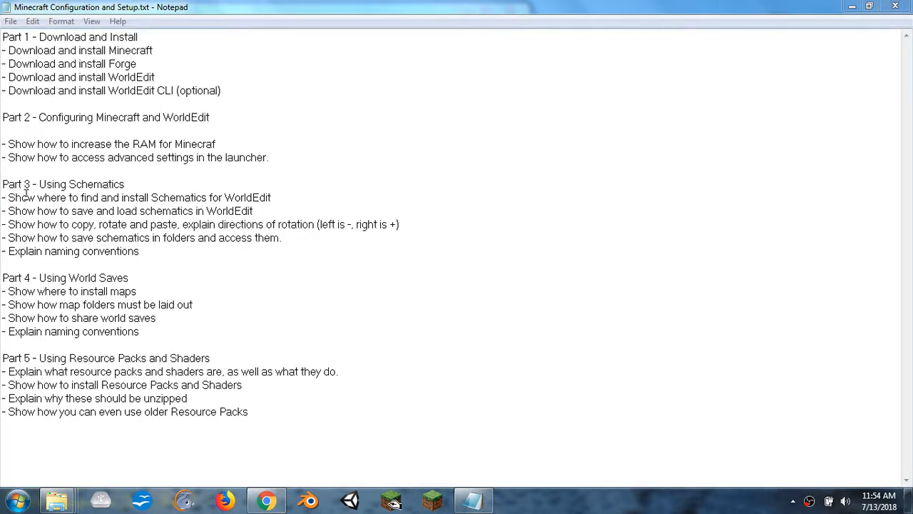
# - Remove the blank line below the Part 2 heading and highlight the "Download and install Minecraft" line
pyautogui.click(3, 144)
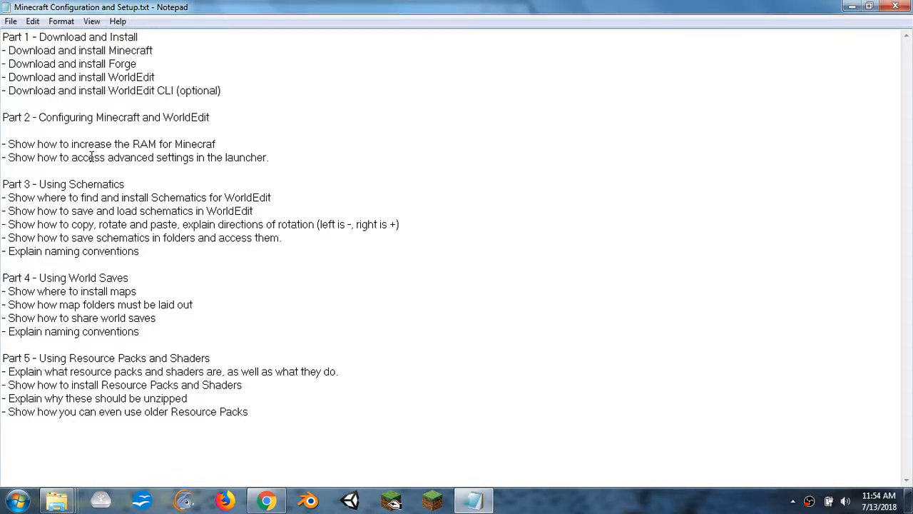
pyautogui.press('BackSpace')
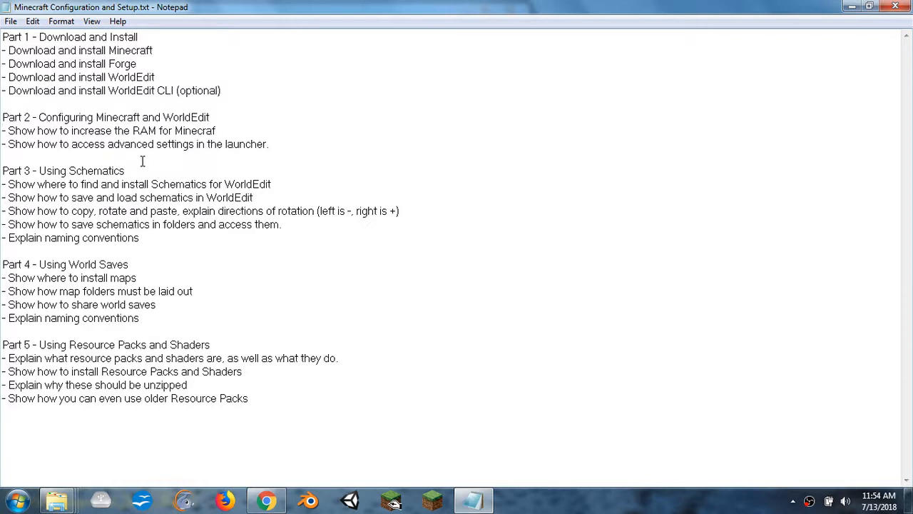
pyautogui.moveTo(174, 48); pyautogui.dragTo(5, 51)
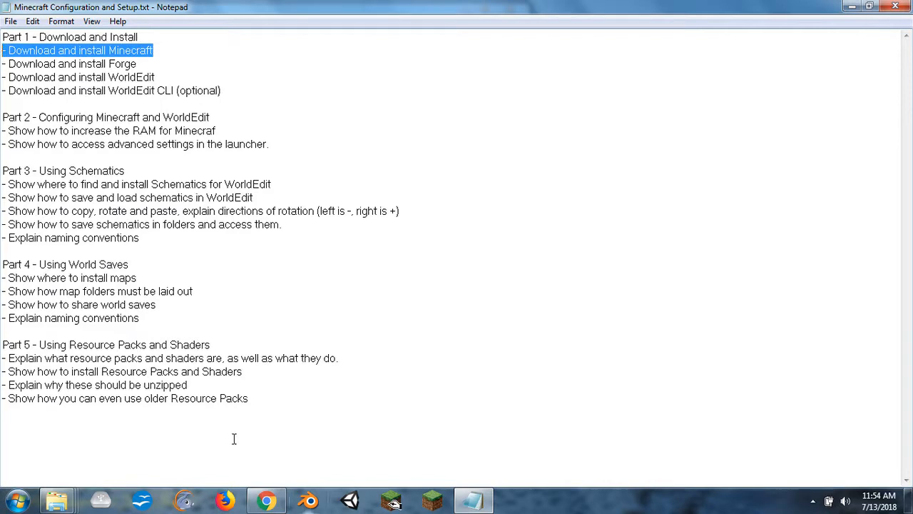
pyautogui.click(251, 504)
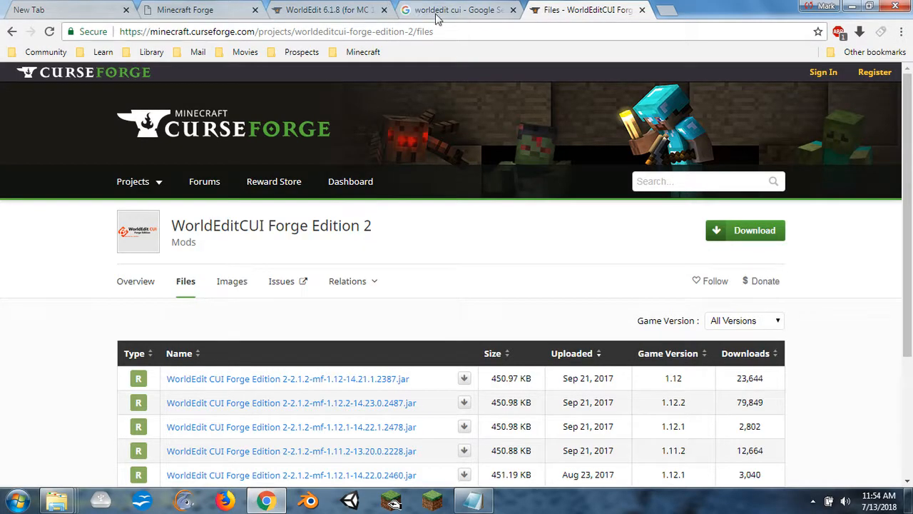
pyautogui.click(666, 10)
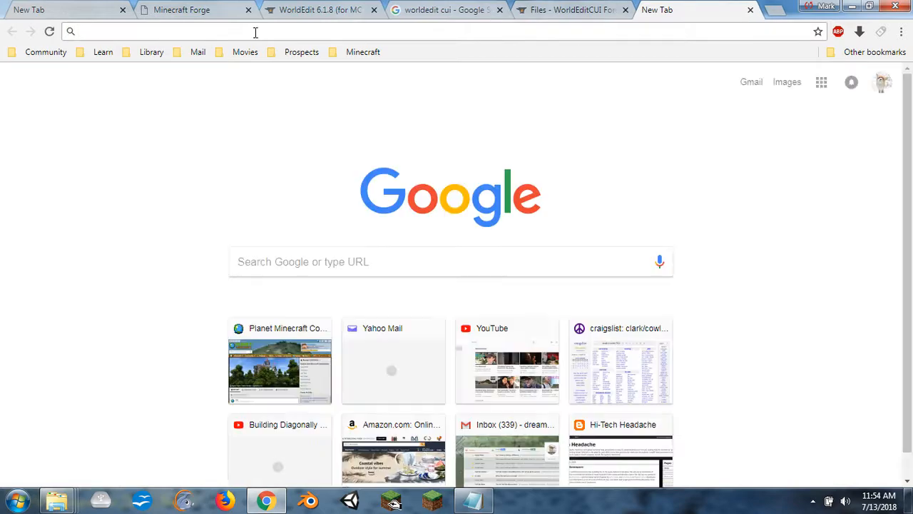
pyautogui.write('minecraftskins.com')
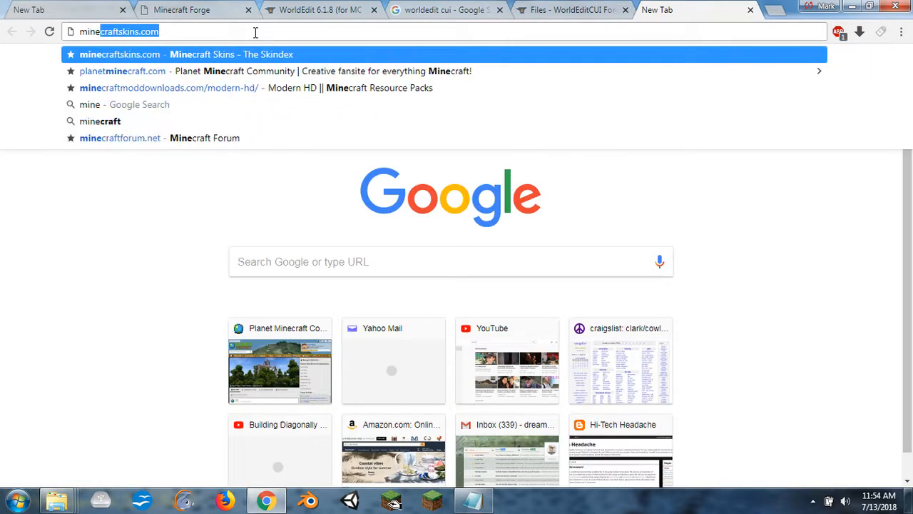
pyautogui.press('Return')
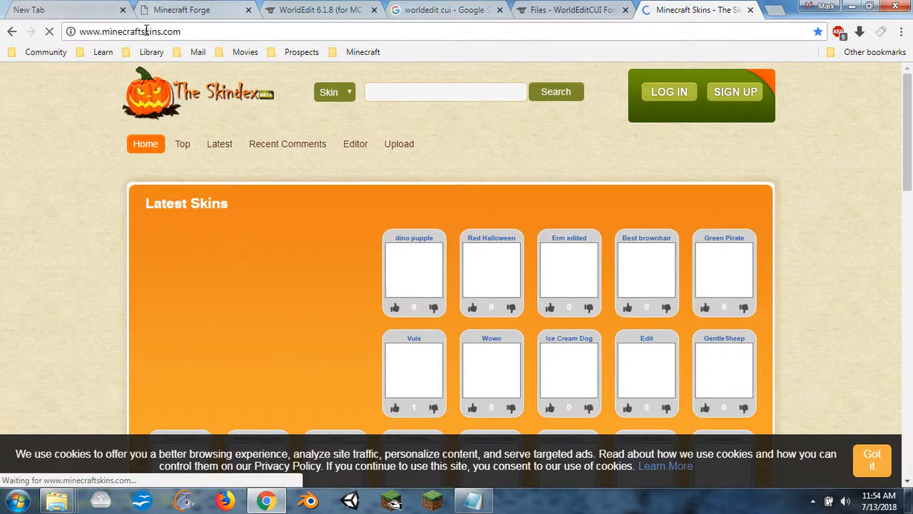
pyautogui.click(161, 30)
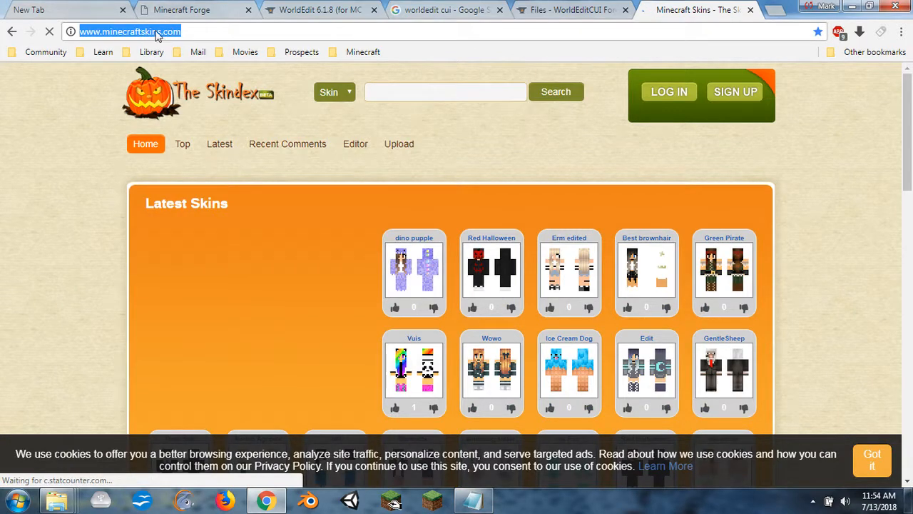
pyautogui.click(151, 31)
pyautogui.moveTo(141, 31); pyautogui.dragTo(362, 50)
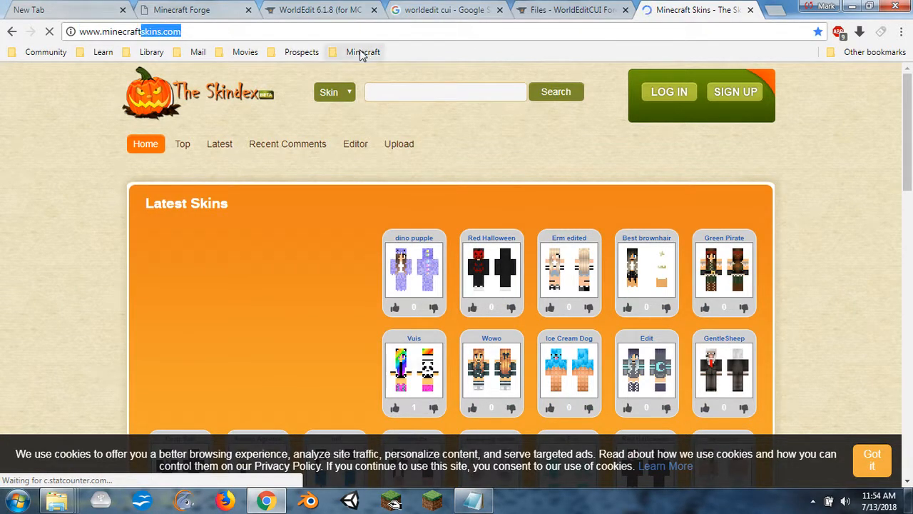
pyautogui.press('BackSpace')
pyautogui.press('Return')
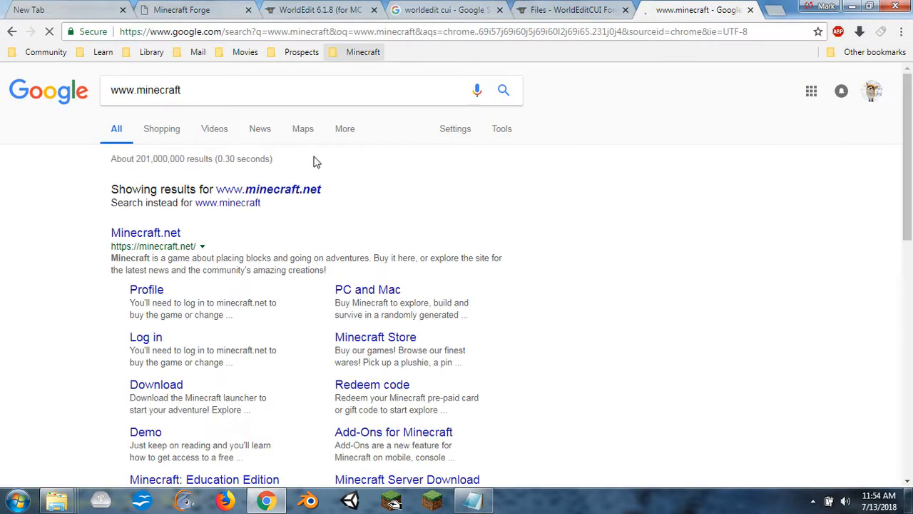
pyautogui.click(174, 236)
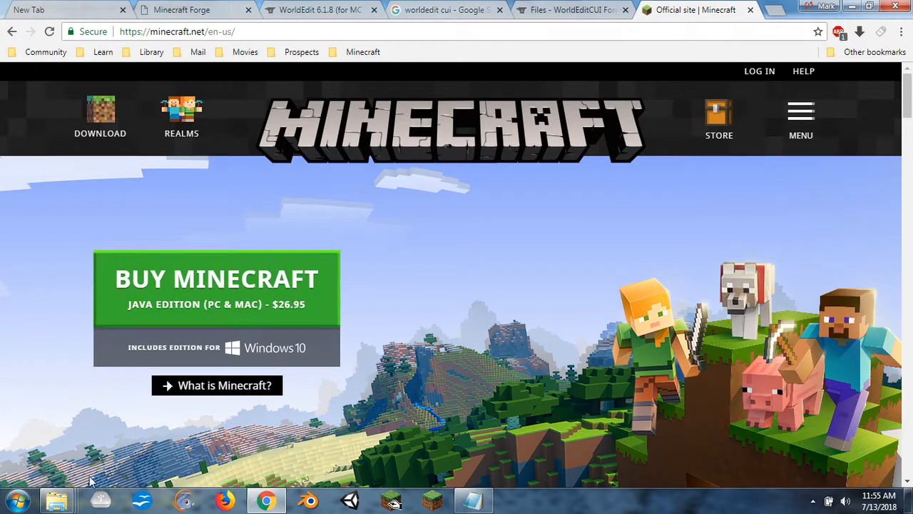
# - Bring up the .minecraft folder window to examine its subfolders, and close the official Minecraft site's tab in Chrome
pyautogui.moveTo(68, 503)
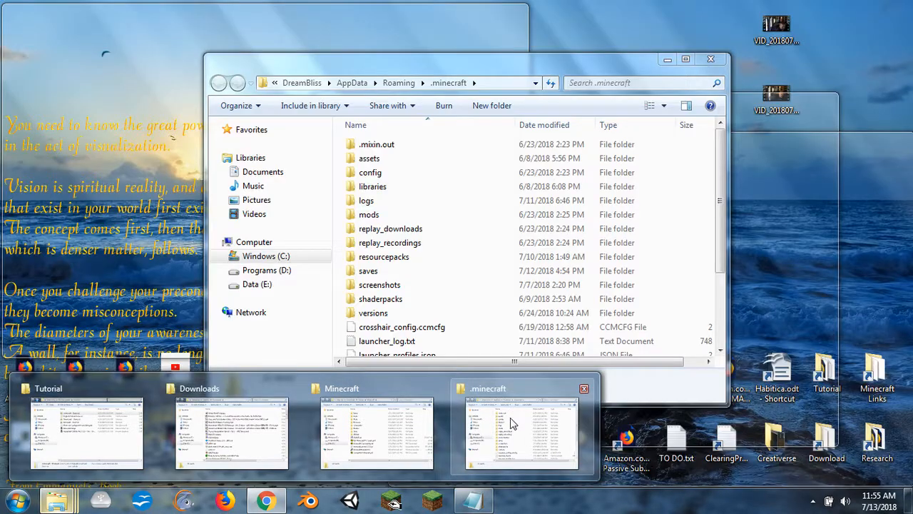
pyautogui.click(513, 428)
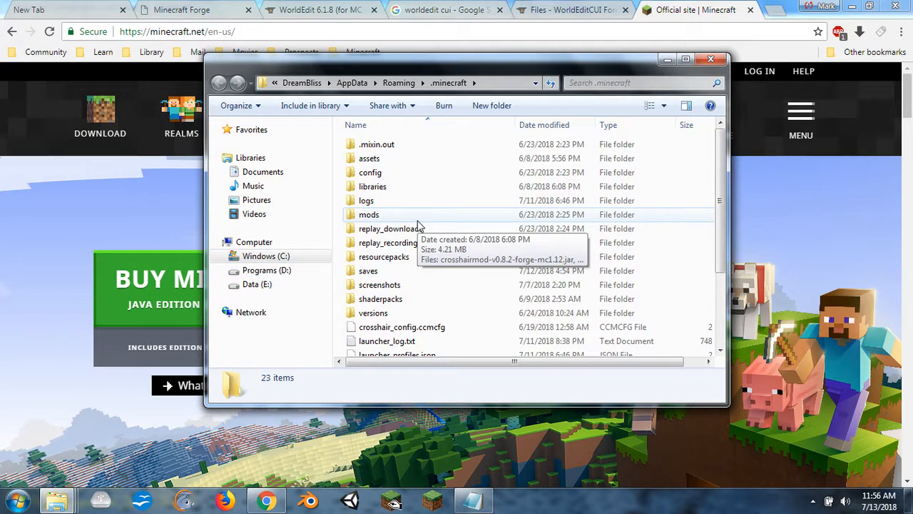
pyautogui.moveTo(476, 194)
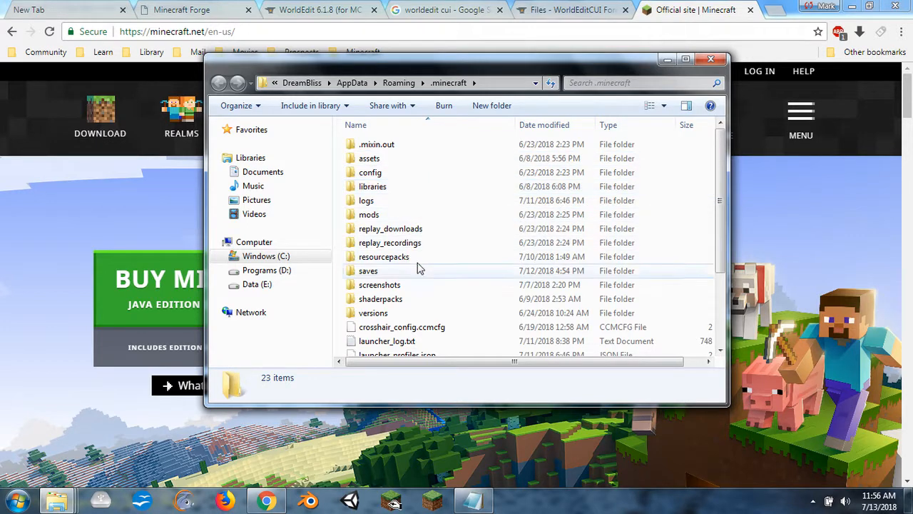
pyautogui.moveTo(492, 242)
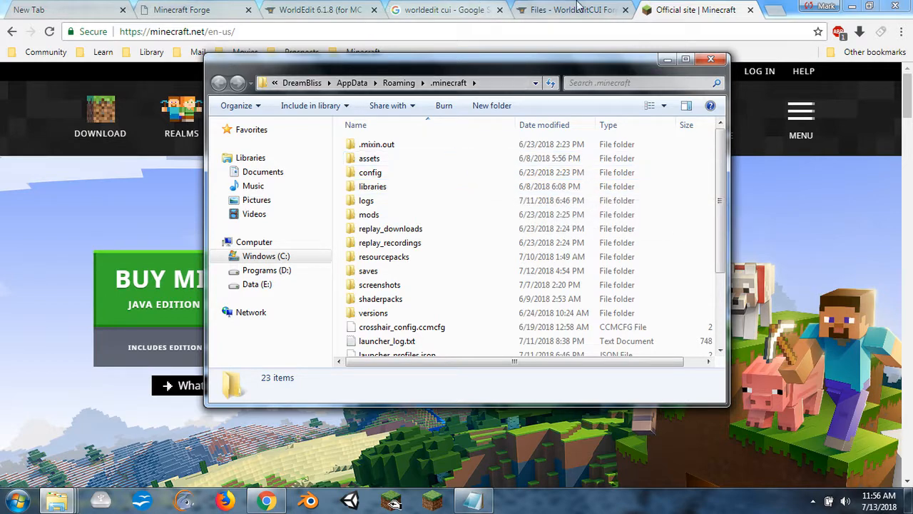
pyautogui.click(698, 12)
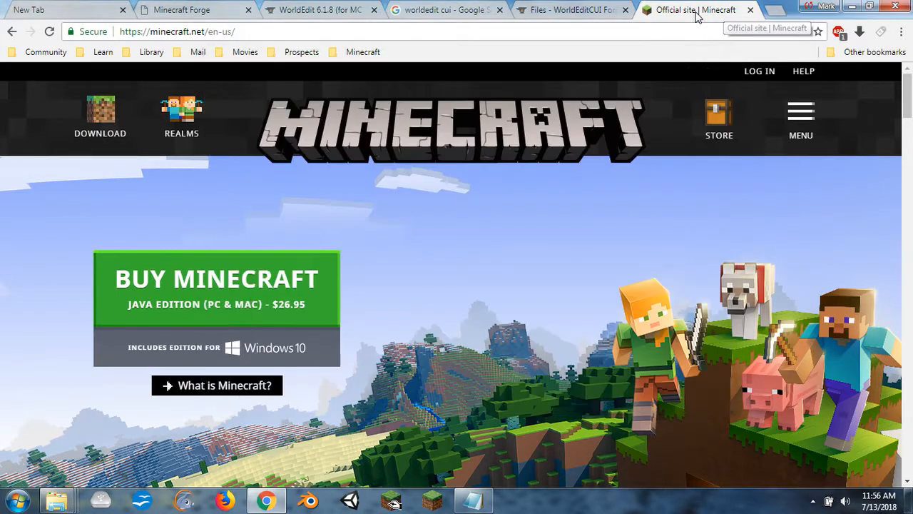
pyautogui.click(750, 10)
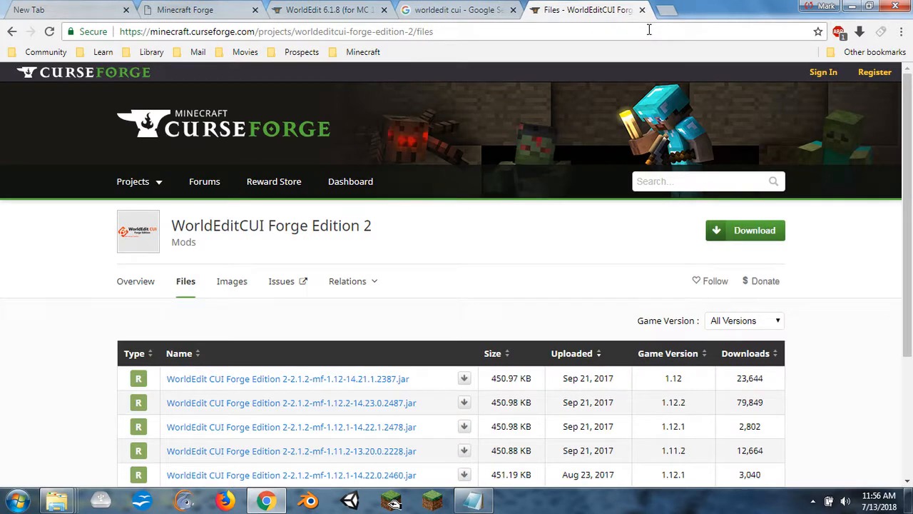
# - Download the latest Forge Windows Installer for Minecraft 1.12.2, skipping the advertisement page and closing its tab
pyautogui.click(186, 10)
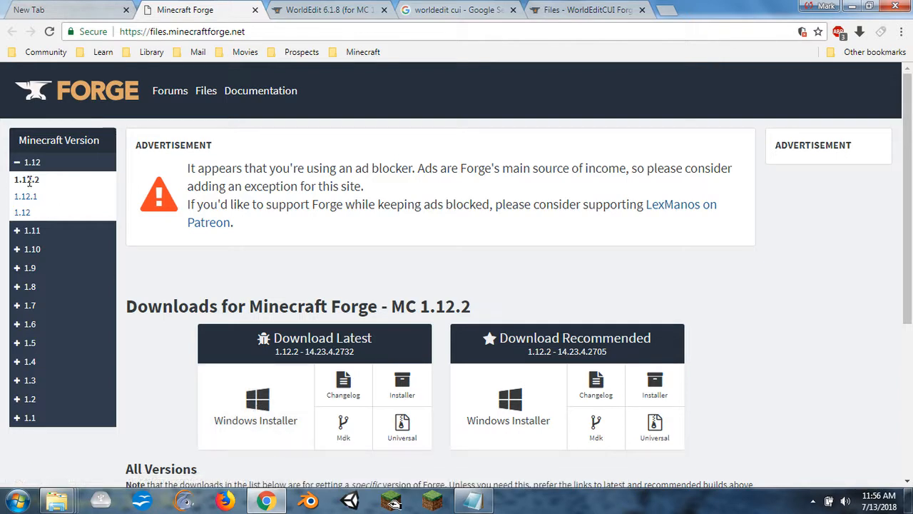
pyautogui.click(265, 421)
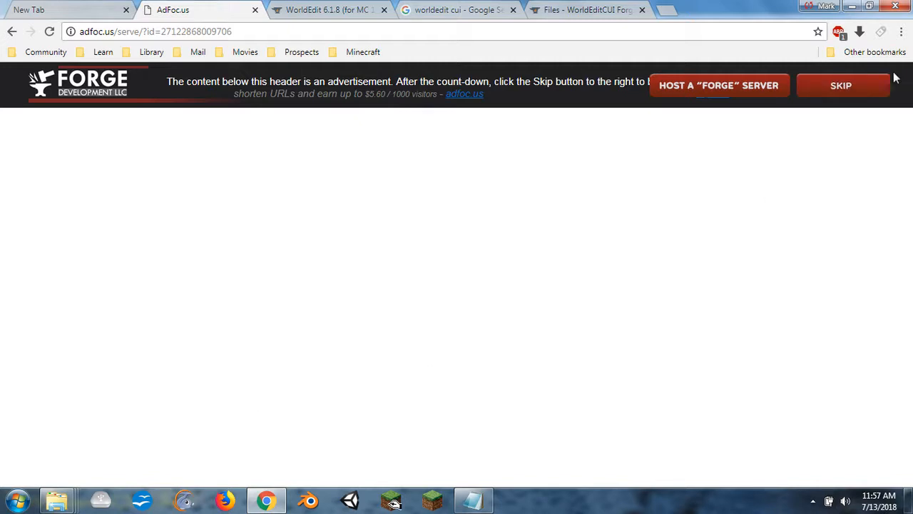
pyautogui.click(846, 92)
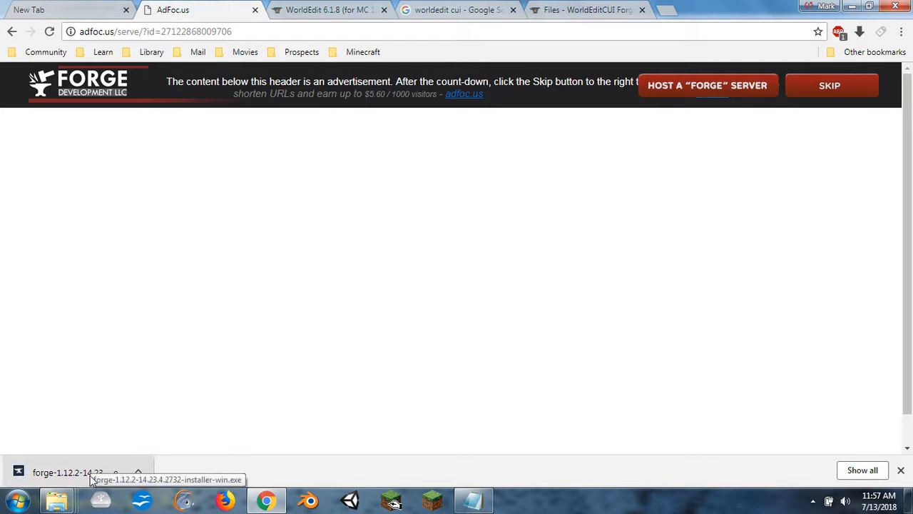
pyautogui.click(254, 10)
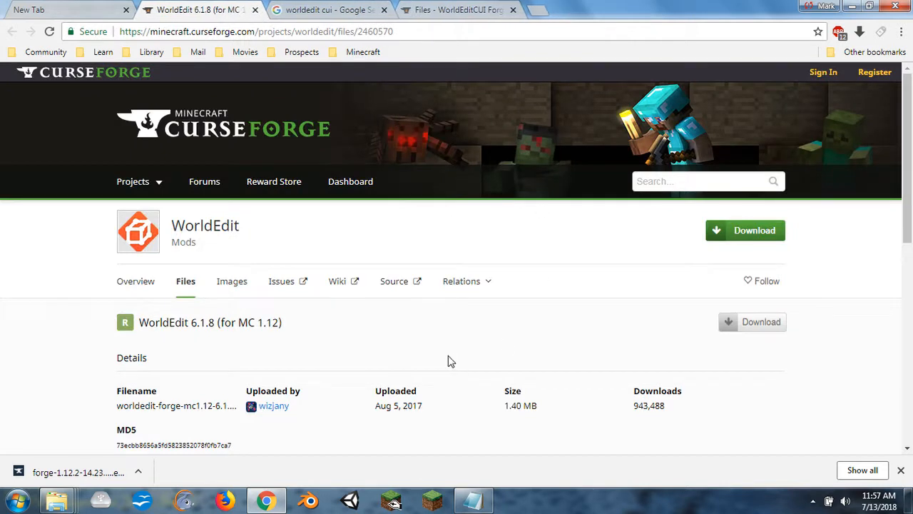
# - Find WorldEdit 6.1.8 (for MC 1.12) in the WorldEdit files list and examine its download page details
pyautogui.scroll(-2, 390, 322)
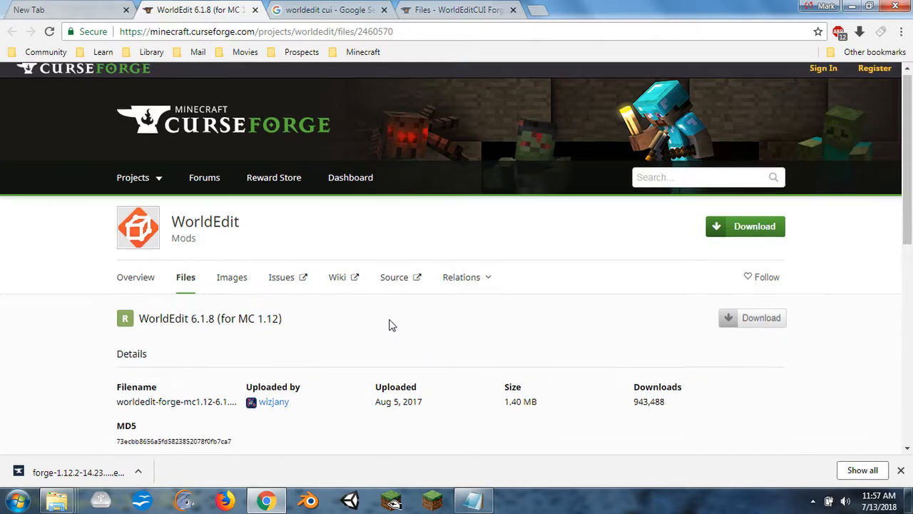
pyautogui.scroll(-4, 391, 321)
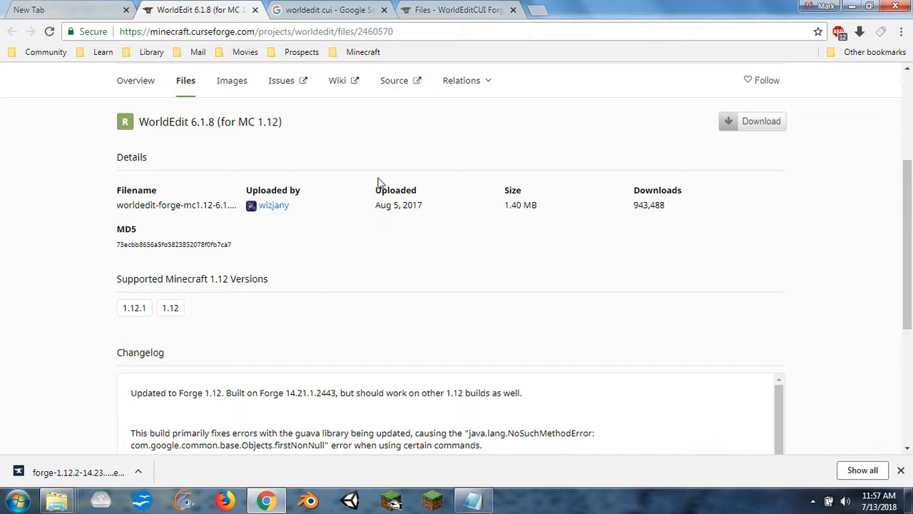
pyautogui.scroll(1, 378, 182)
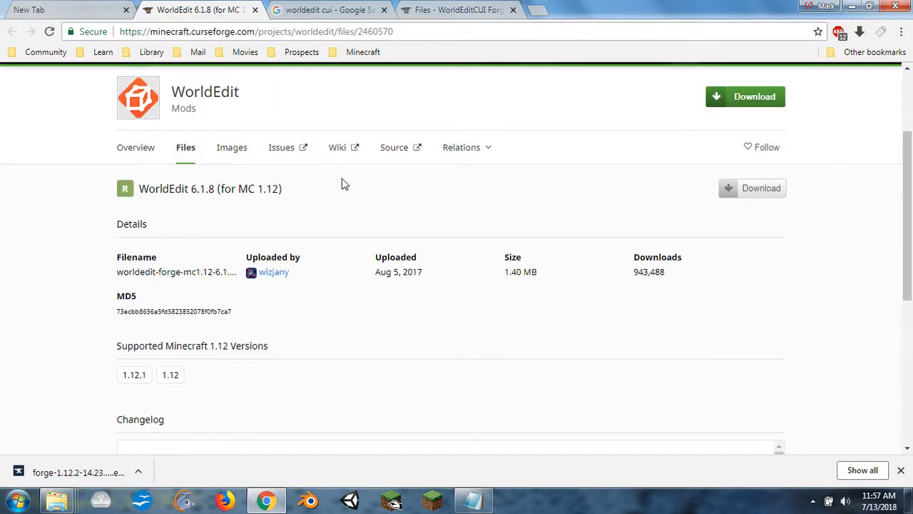
pyautogui.click(181, 154)
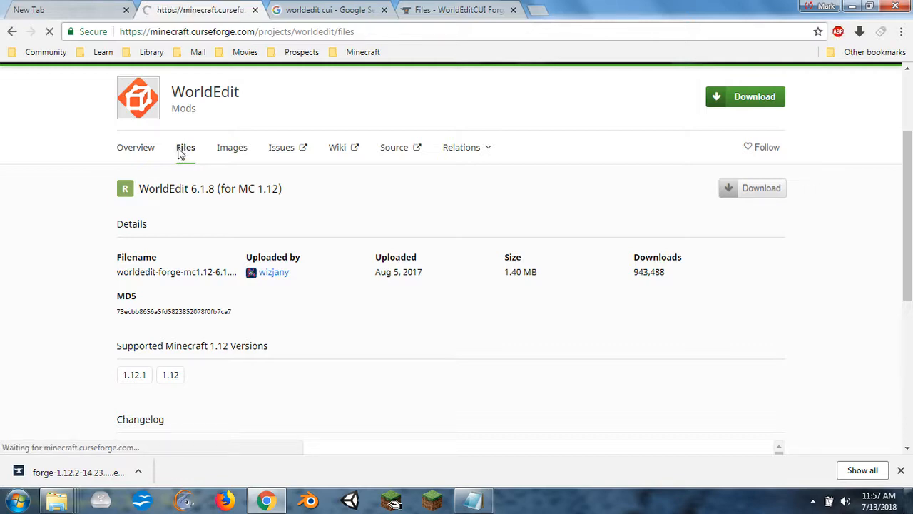
pyautogui.scroll(-2, 717, 314)
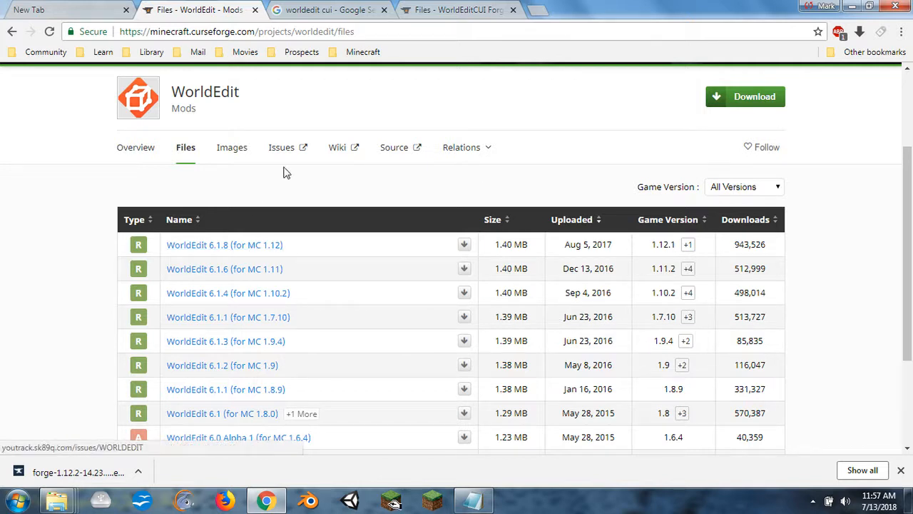
pyautogui.click(269, 246)
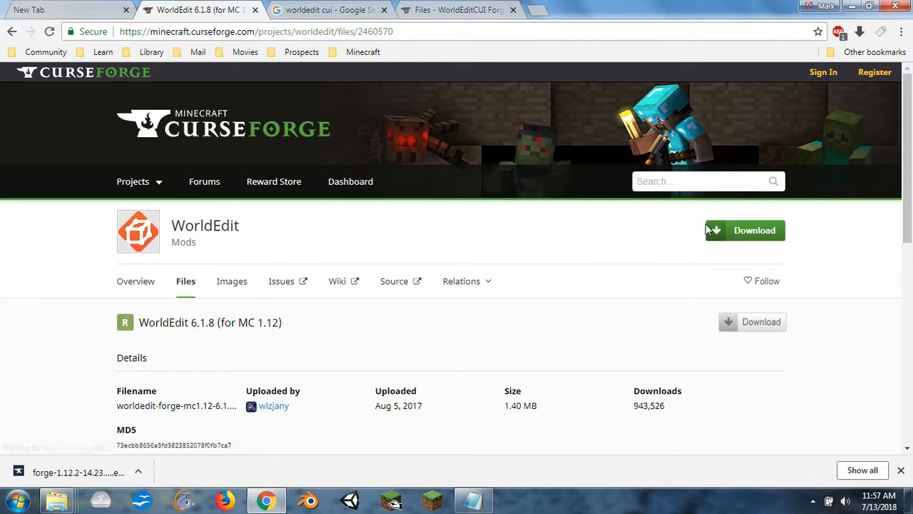
pyautogui.scroll(-1, 705, 229)
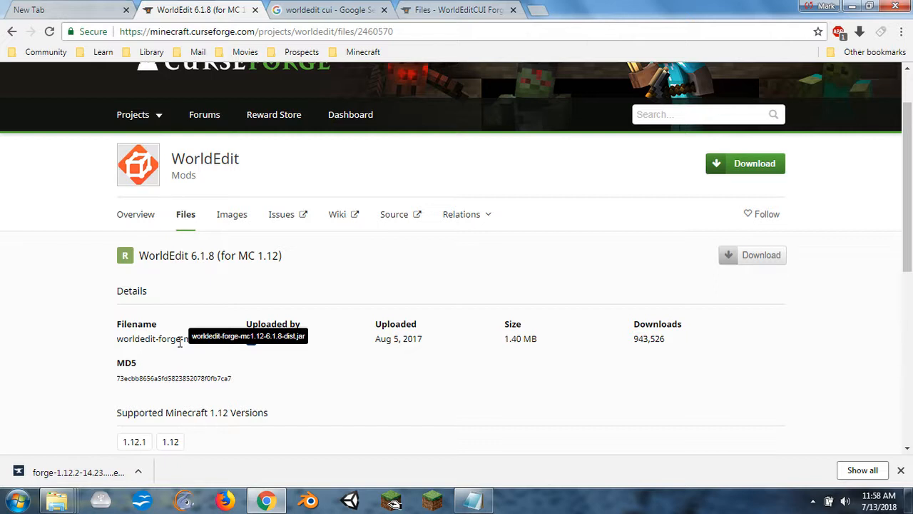
# - Open the Optifine folder inside Minecraft's Mods download folder and load its optifine.net/downloads shortcut in a new Chrome tab
pyautogui.moveTo(58, 499)
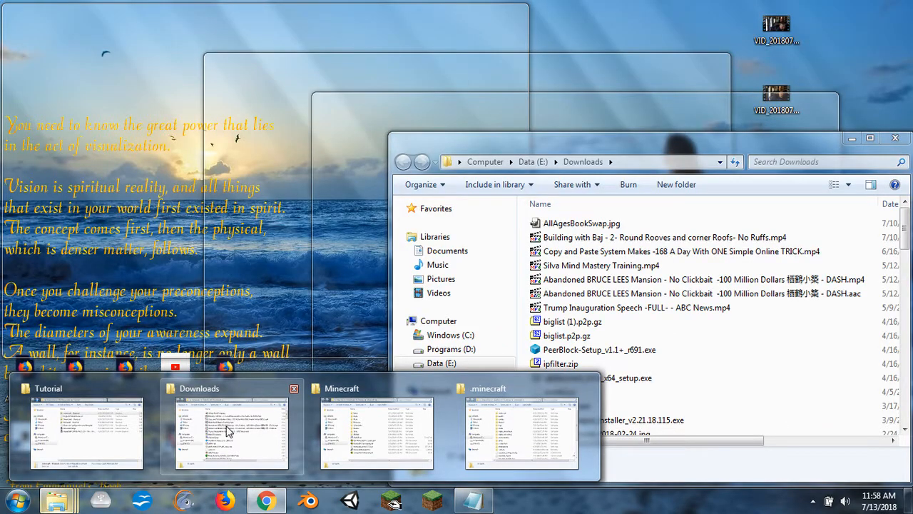
pyautogui.click(232, 428)
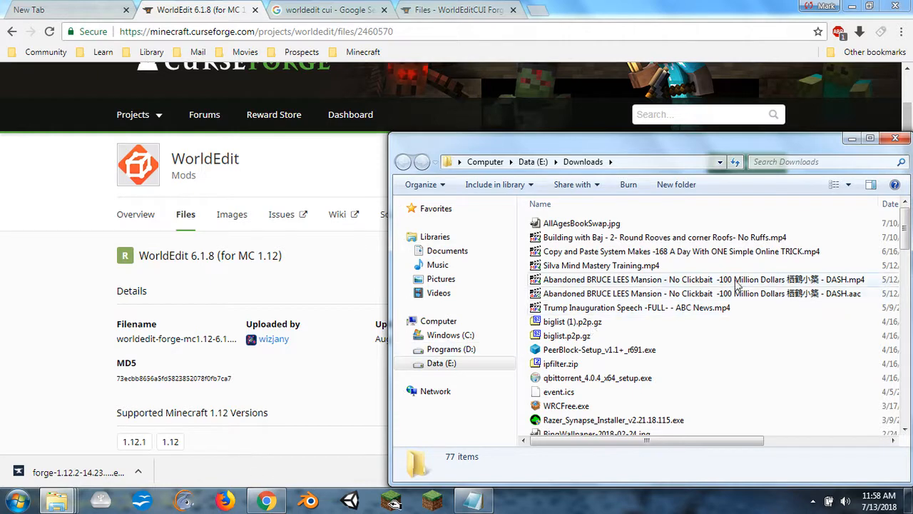
pyautogui.moveTo(61, 503)
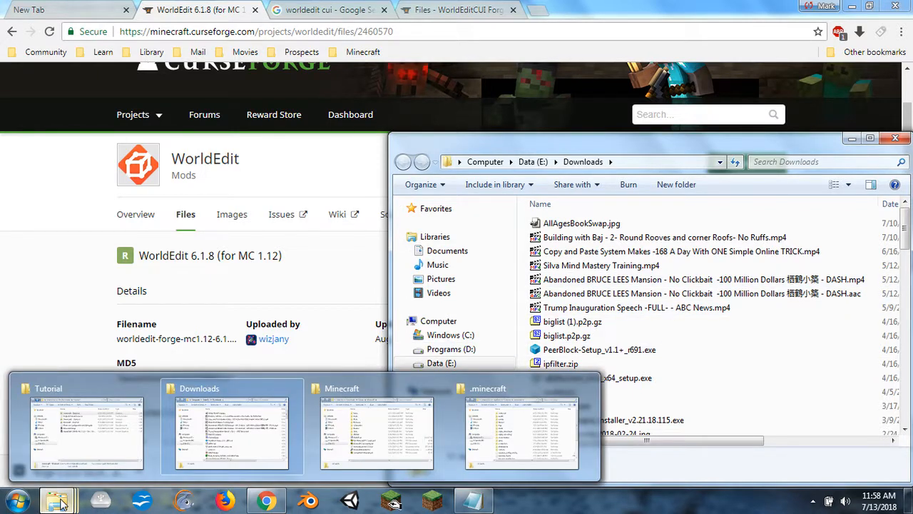
pyautogui.click(425, 414)
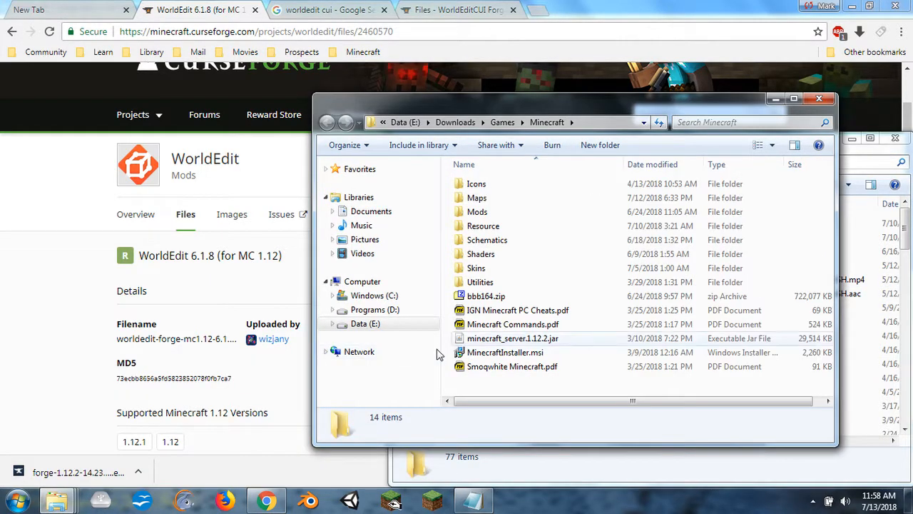
pyautogui.doubleClick(504, 212)
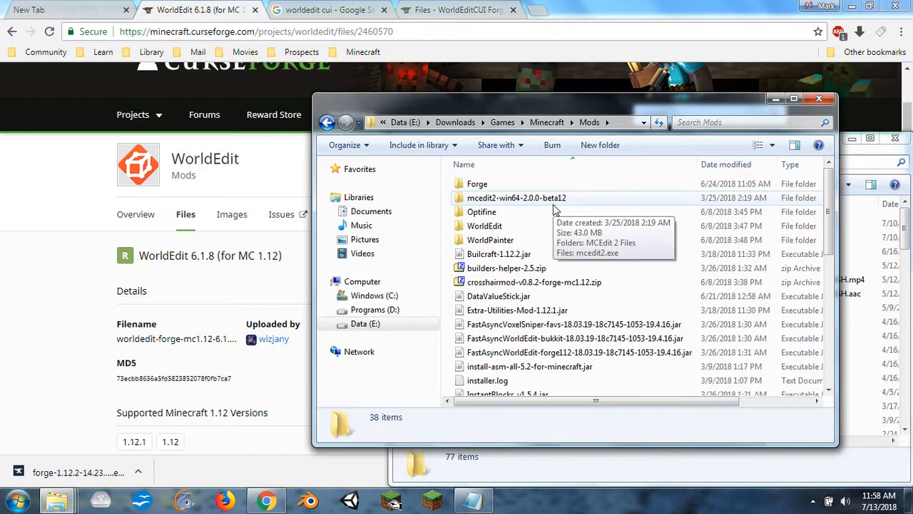
pyautogui.doubleClick(482, 212)
pyautogui.moveTo(463, 184); pyautogui.dragTo(640, 7)
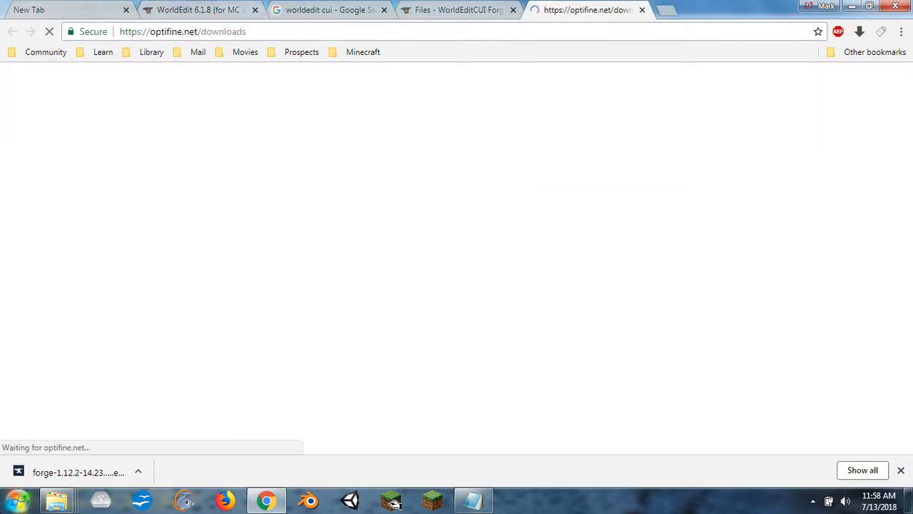
# - Go back from the Optifine folder to the Mods download folder and look through all of its saved mod files
pyautogui.moveTo(57, 500)
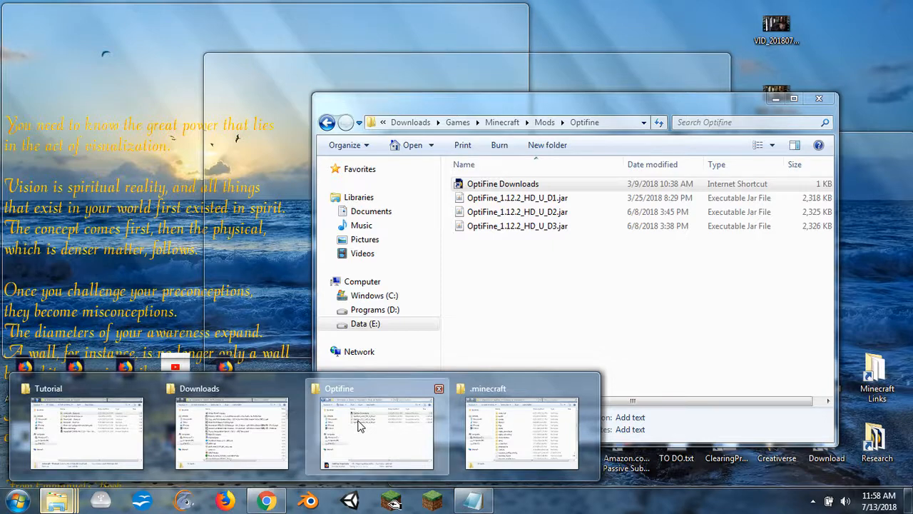
pyautogui.click(355, 419)
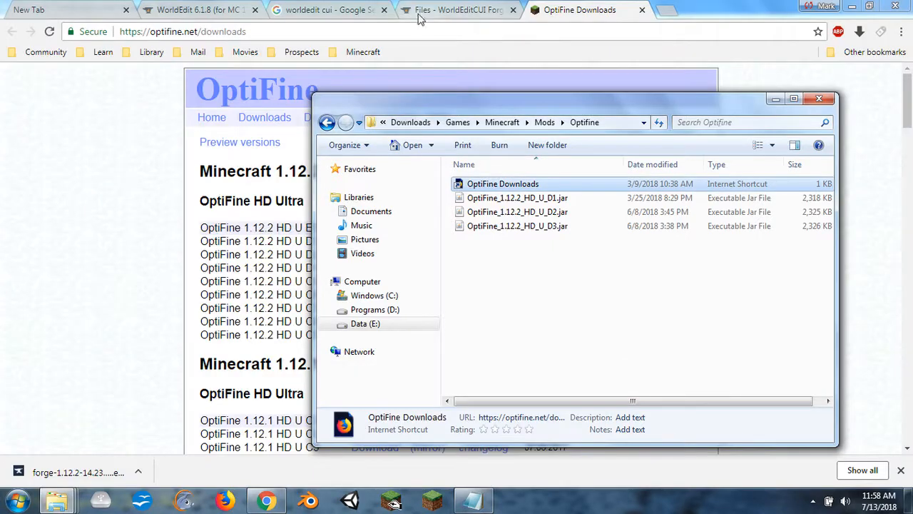
pyautogui.click(327, 122)
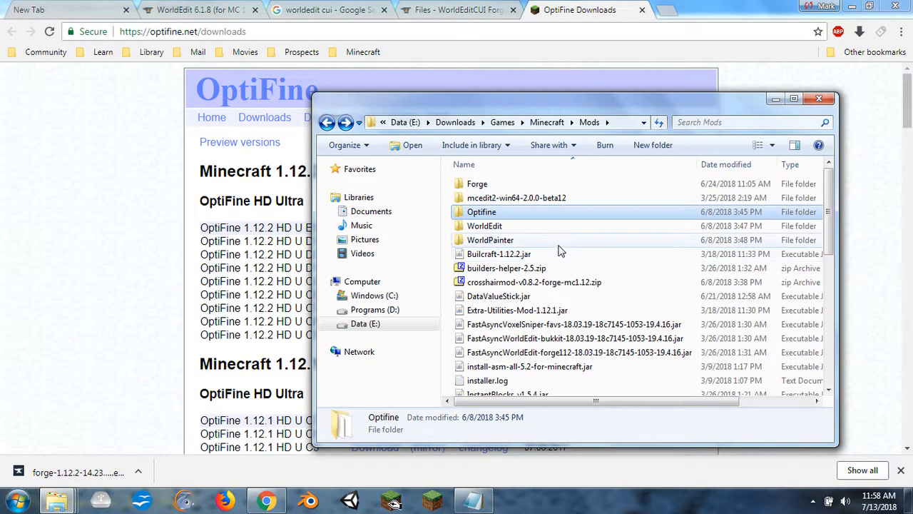
pyautogui.scroll(-1, 584, 251)
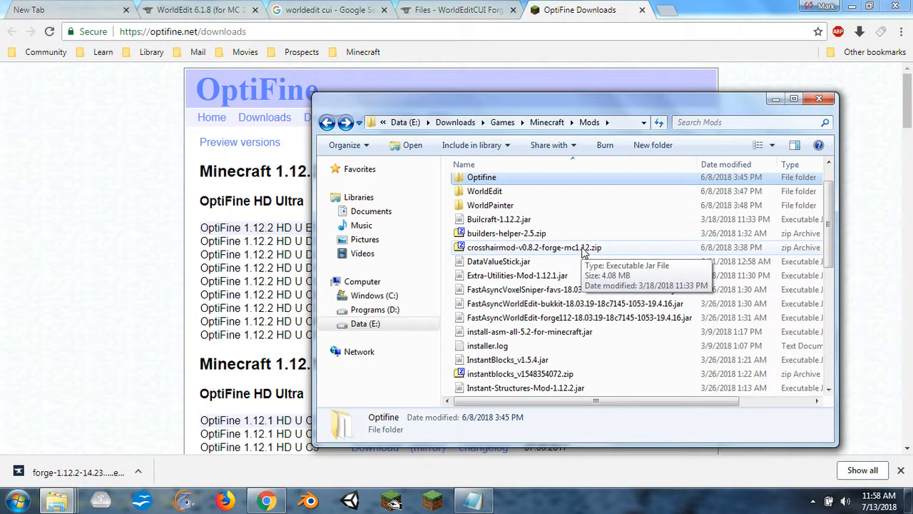
pyautogui.scroll(-1, 584, 251)
pyautogui.scroll(-1, 583, 251)
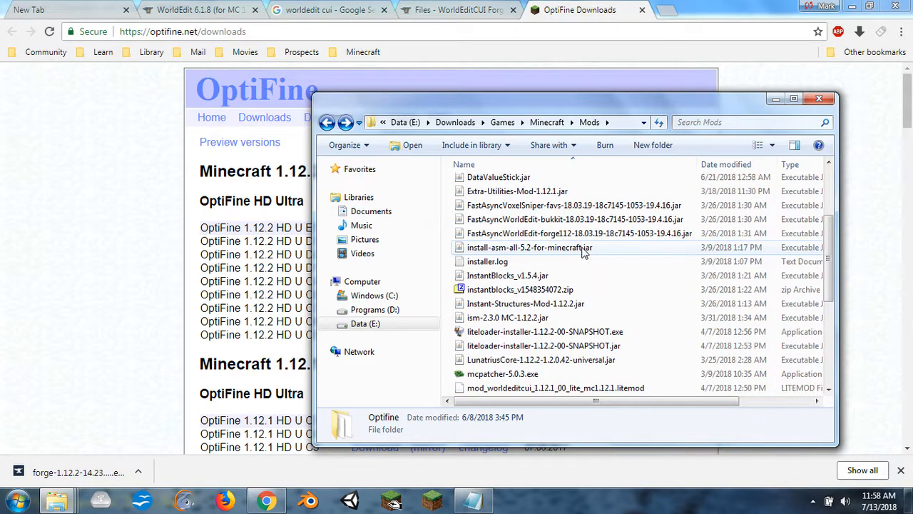
pyautogui.scroll(-1, 584, 251)
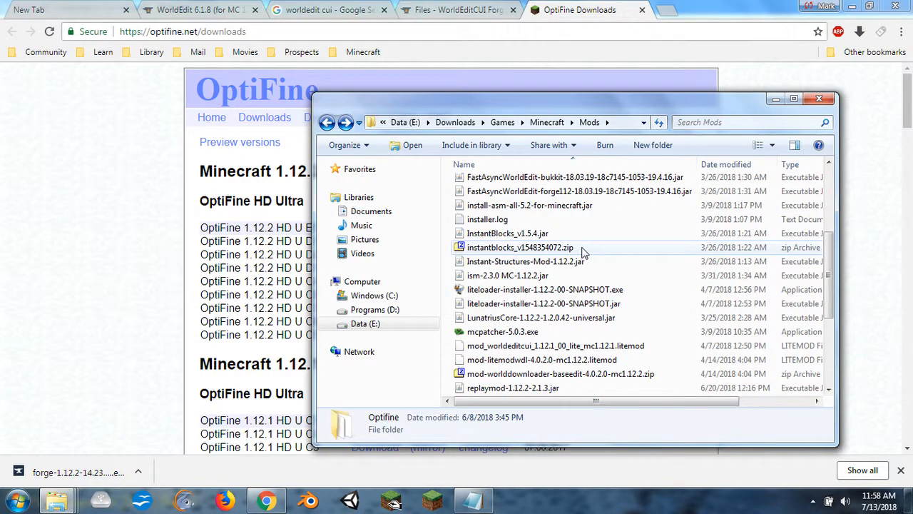
pyautogui.scroll(-1, 584, 251)
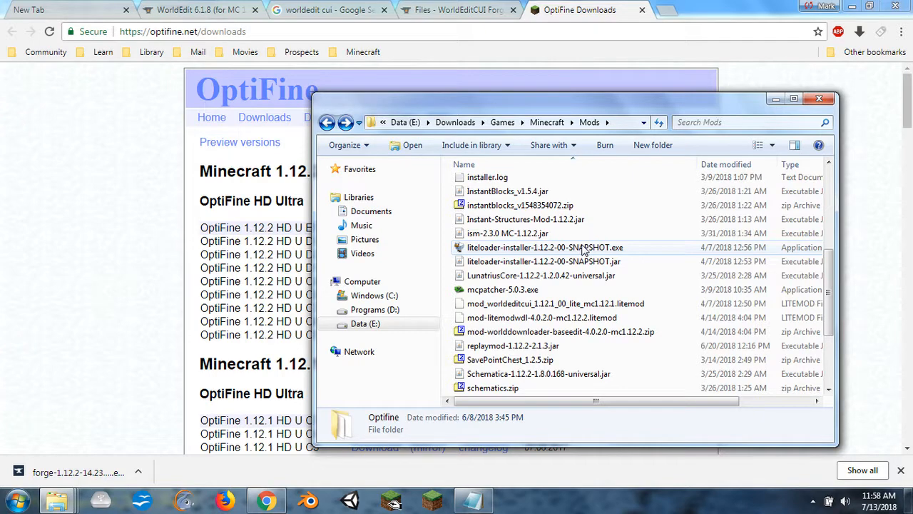
pyautogui.scroll(-1, 584, 248)
pyautogui.scroll(-1, 584, 249)
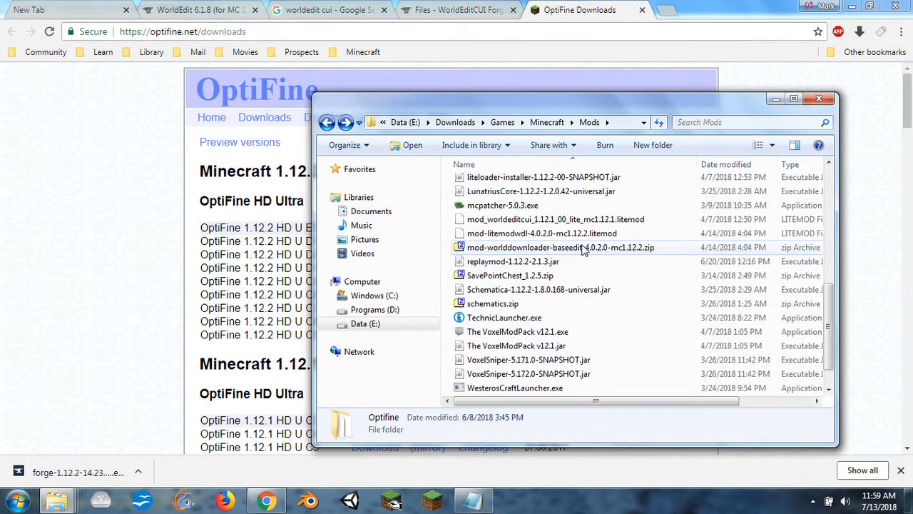
pyautogui.scroll(-1, 584, 247)
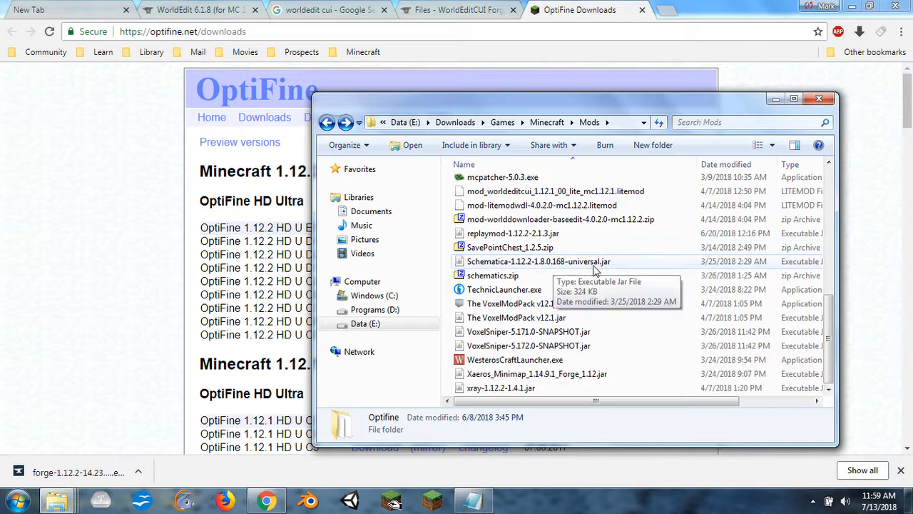
pyautogui.scroll(2, 599, 265)
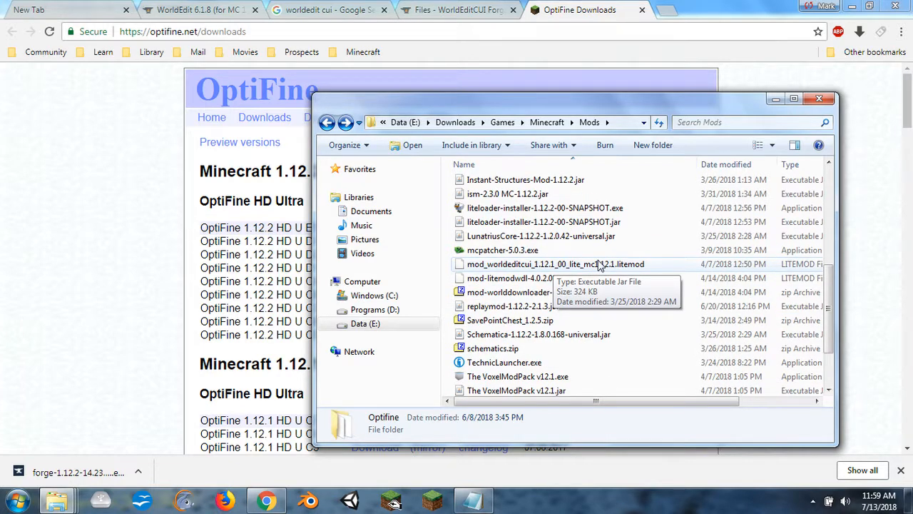
pyautogui.scroll(5, 599, 265)
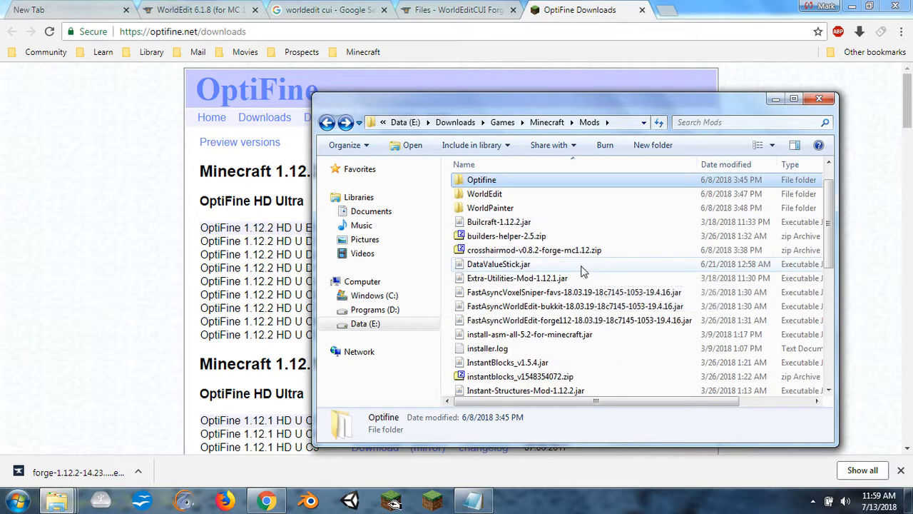
pyautogui.scroll(1, 578, 271)
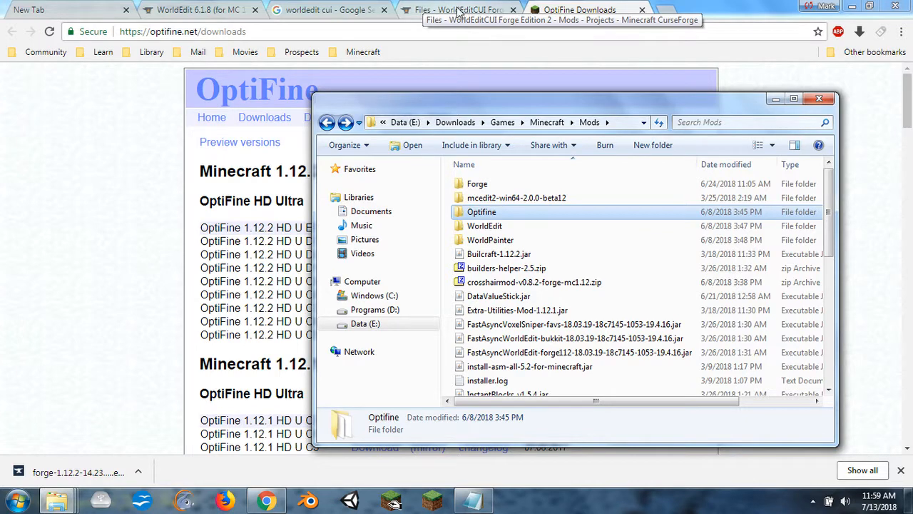
# - Examine the supported versions and changelog on the WorldEdit 6.1.8 (for MC 1.12) page, and close its tab
pyautogui.click(194, 11)
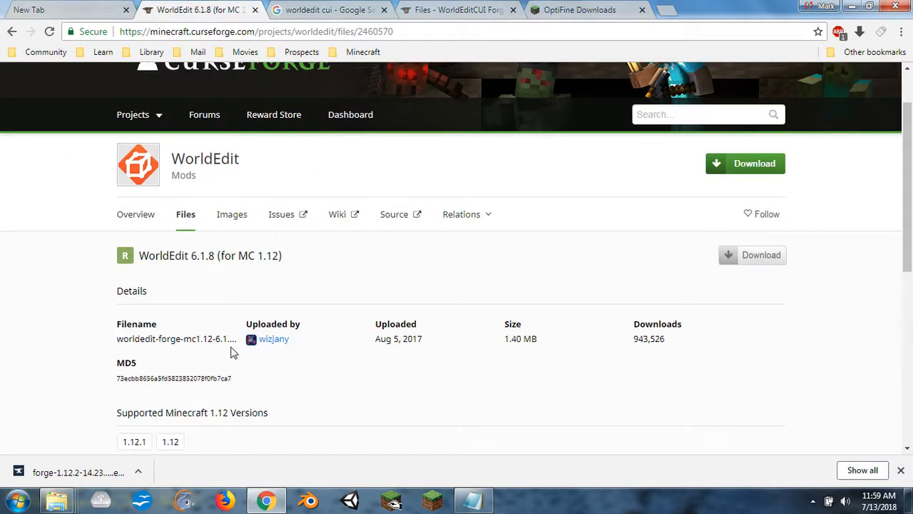
pyautogui.scroll(-2, 305, 338)
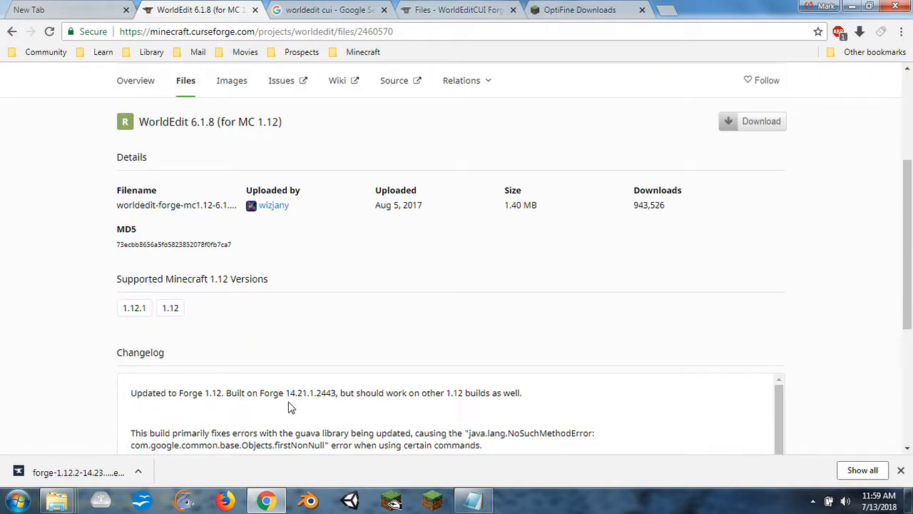
pyautogui.scroll(-1, 345, 422)
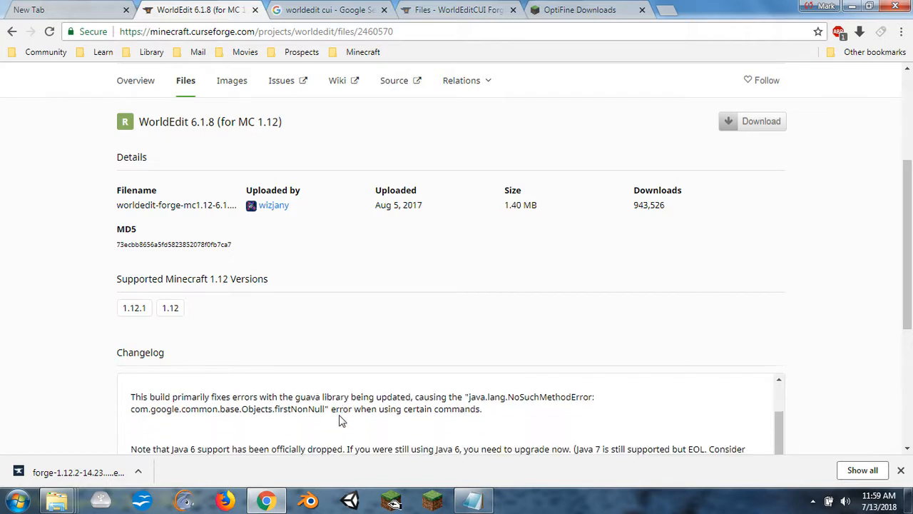
pyautogui.scroll(-1, 378, 392)
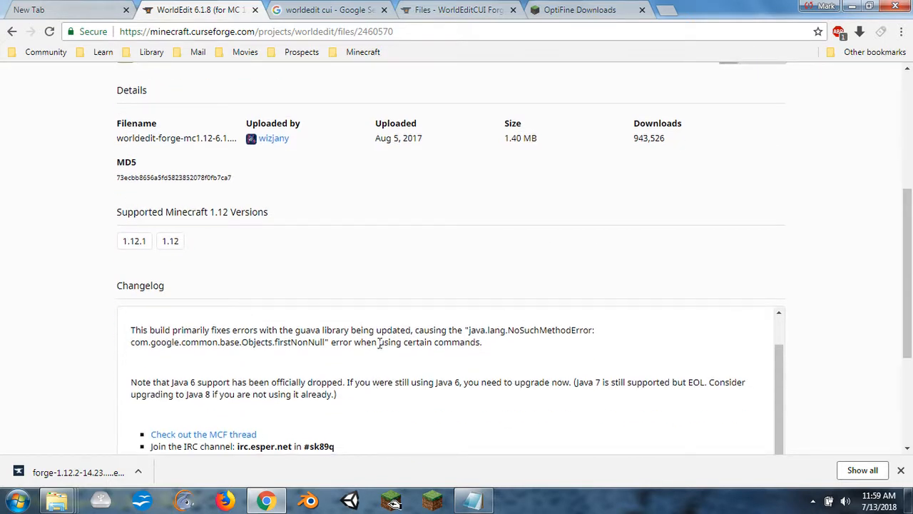
pyautogui.scroll(1, 392, 292)
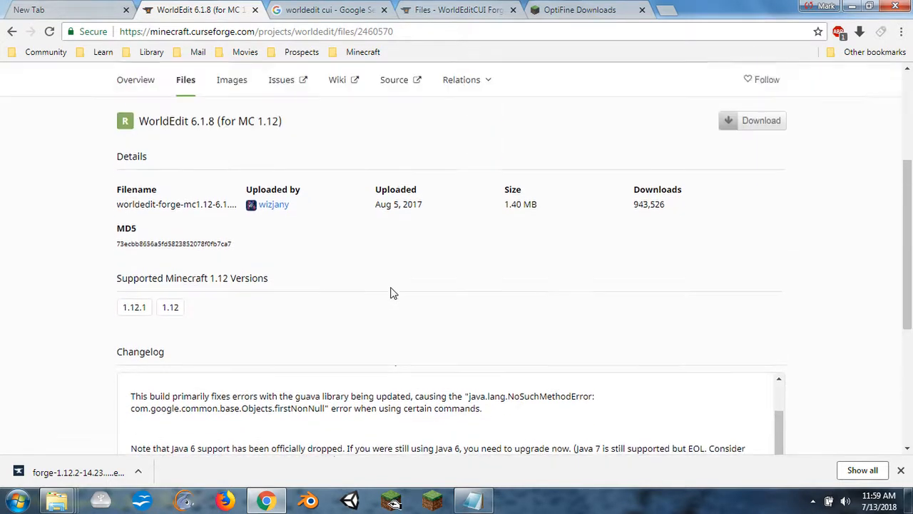
pyautogui.scroll(2, 393, 294)
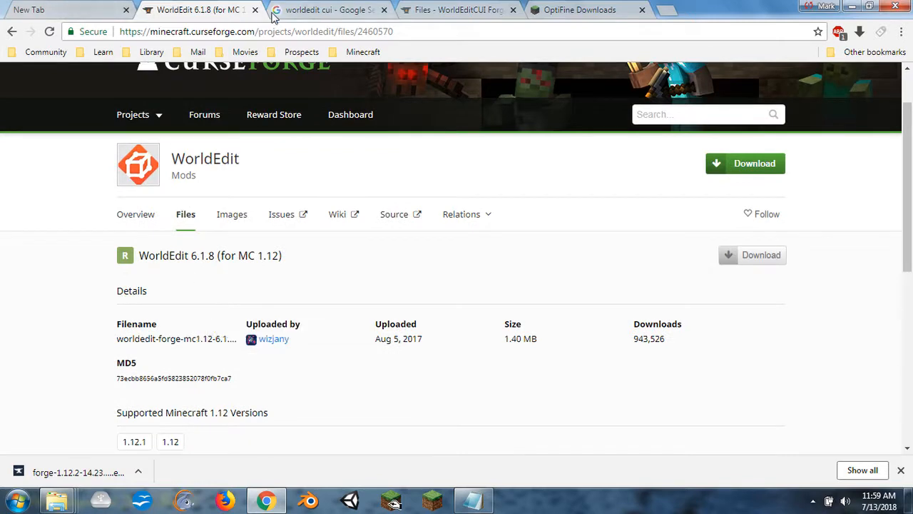
pyautogui.click(256, 10)
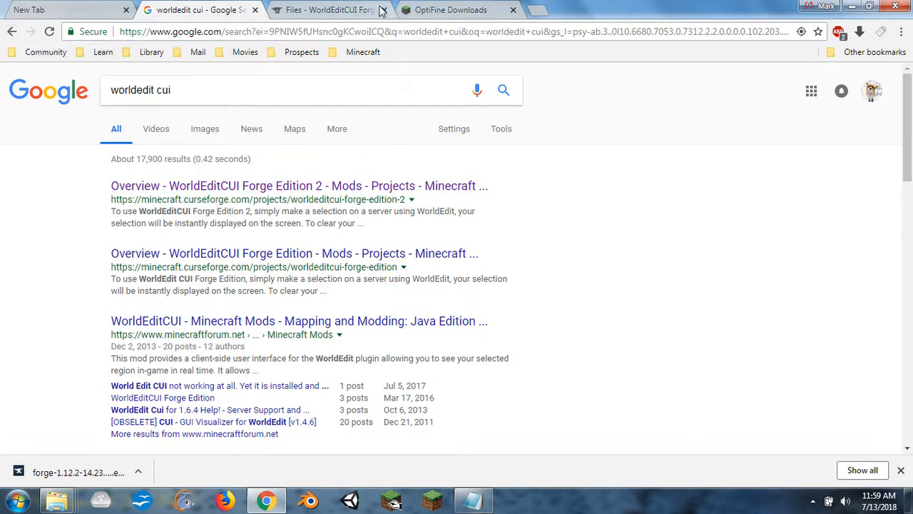
# - Close the Google search tab, download WorldEdit CUI Forge Edition 2-2.1.2-mf-1.12.2-14.23.0.2487.jar from its CurseForge page, and close that page's tab
pyautogui.click(317, 10)
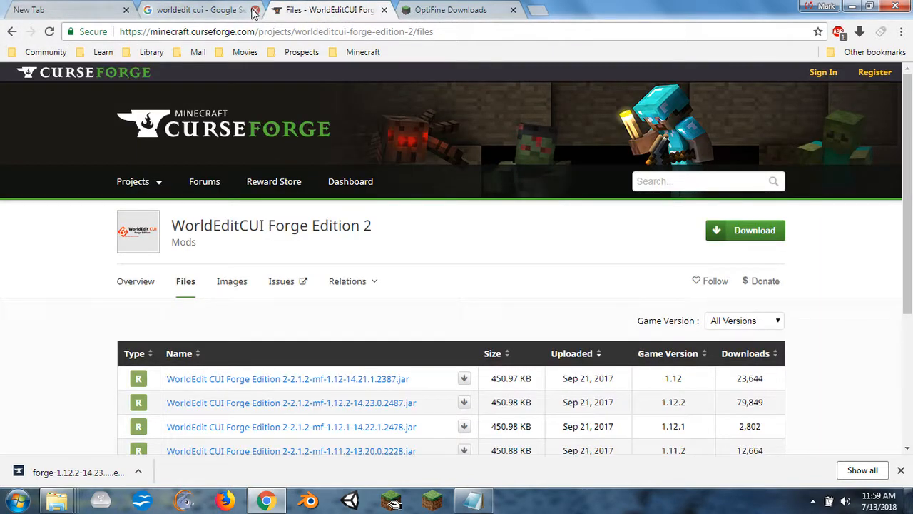
pyautogui.click(255, 10)
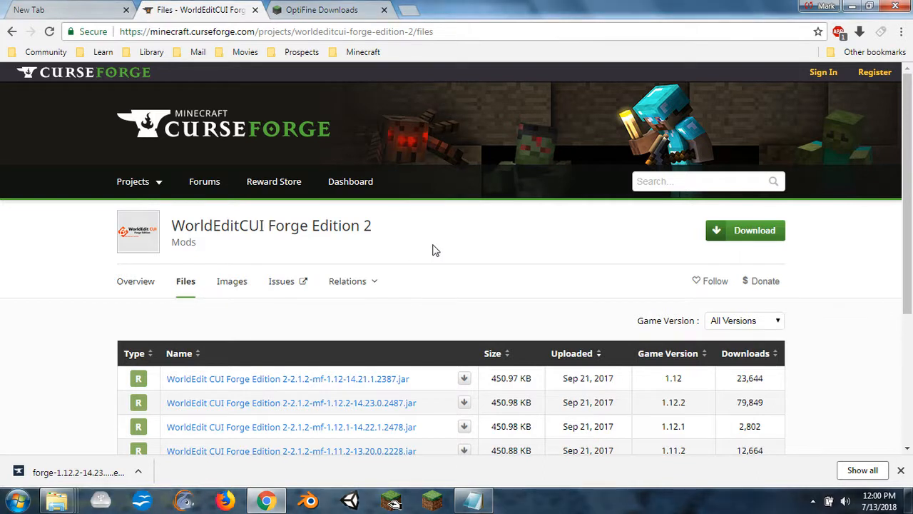
pyautogui.scroll(-1, 433, 248)
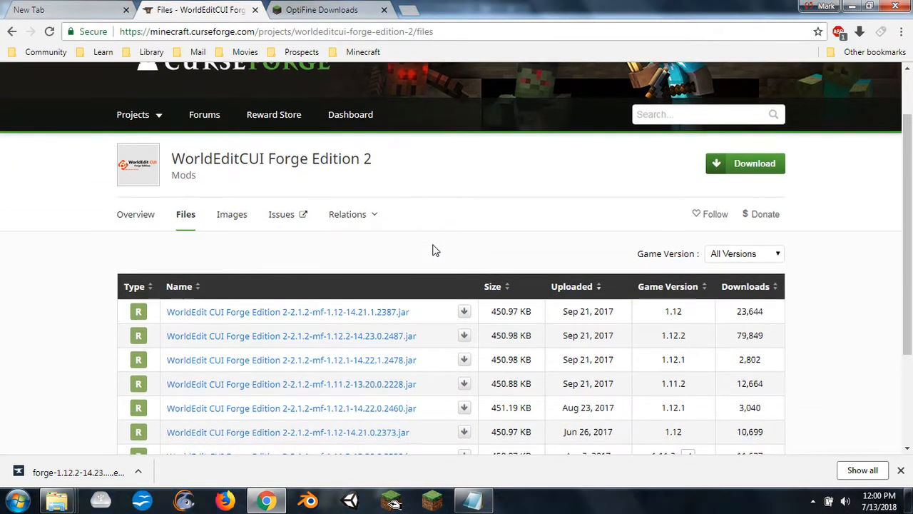
pyautogui.click(330, 340)
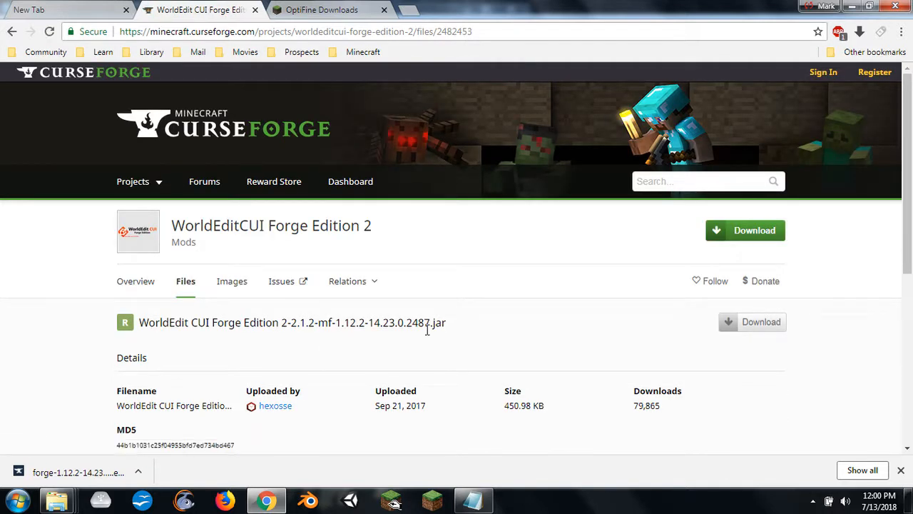
pyautogui.click(746, 334)
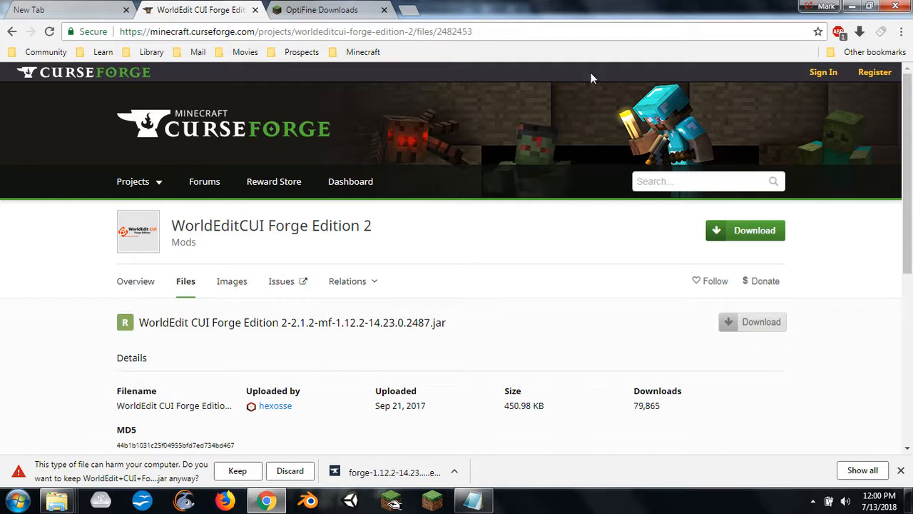
pyautogui.click(255, 10)
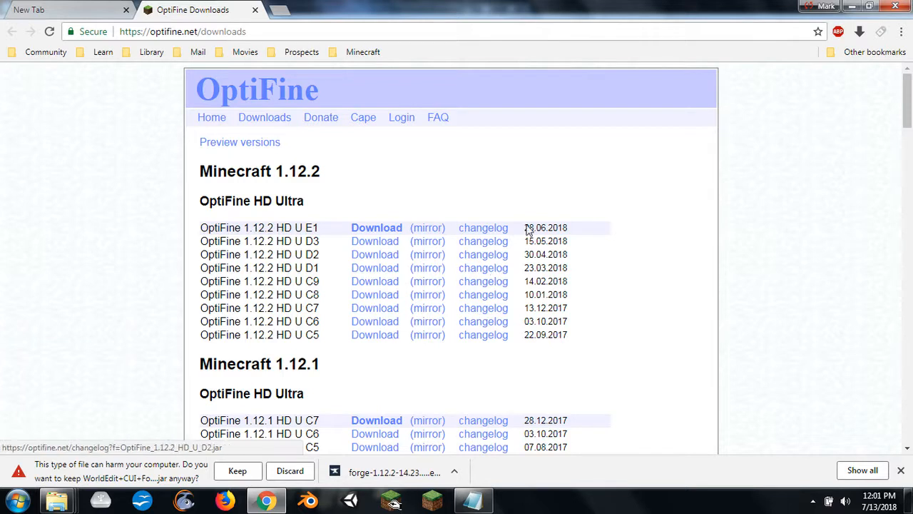
# - Download OptiFine_1.12.2_HD_U_E1.jar through the mirror link, dismissing the Malwarebytes notice and closing the Wizard101 advertisement tab
pyautogui.click(367, 234)
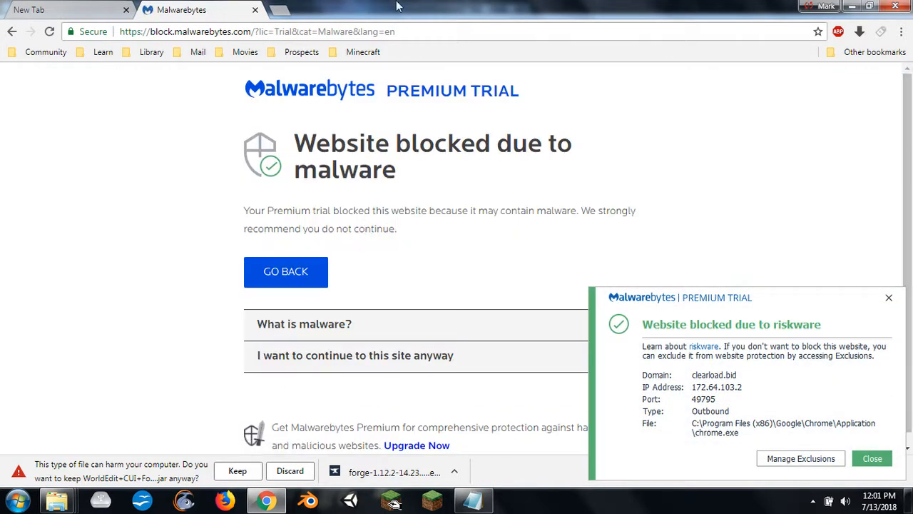
pyautogui.click(11, 31)
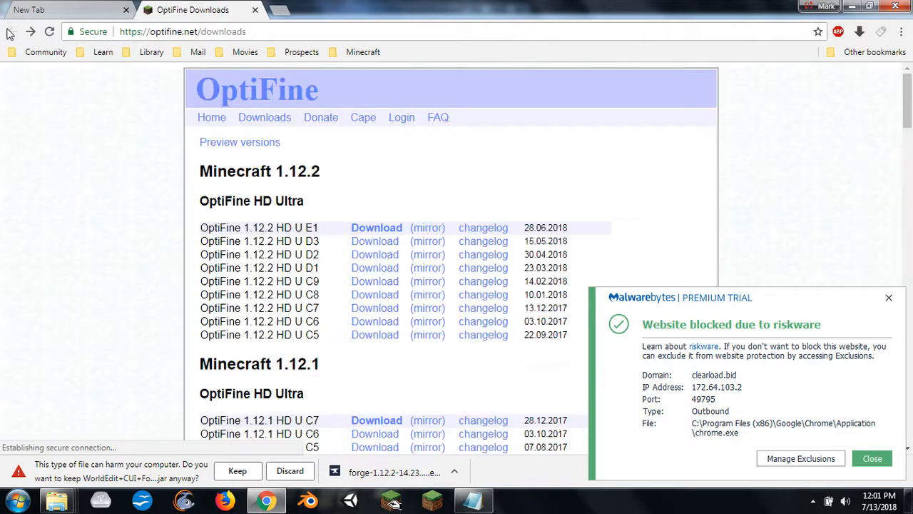
pyautogui.click(428, 228)
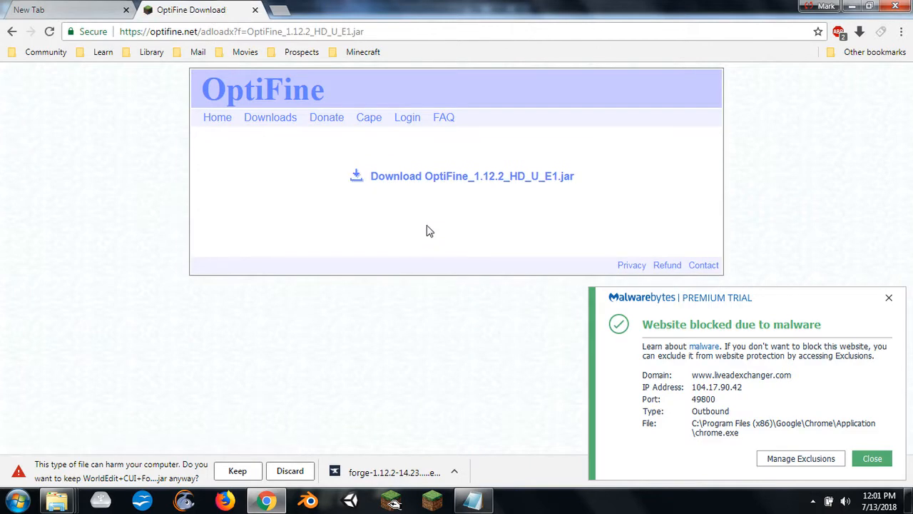
pyautogui.click(462, 182)
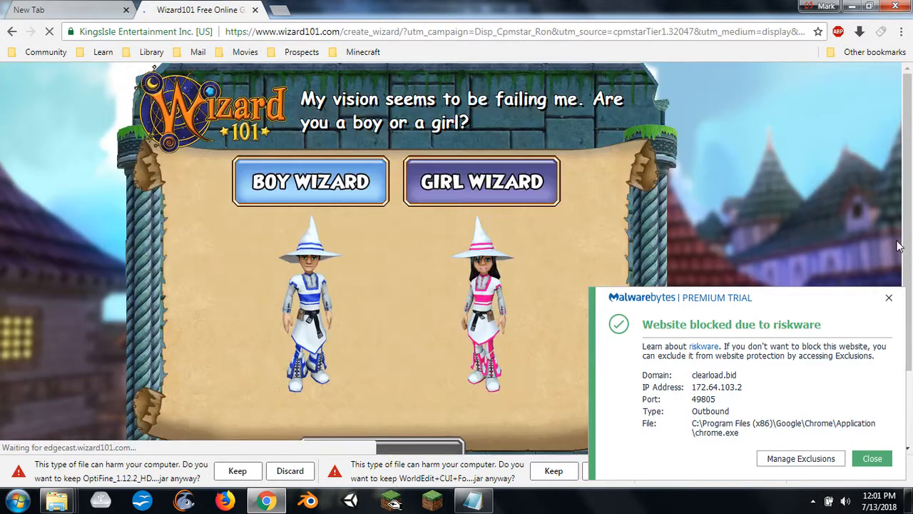
pyautogui.click(872, 458)
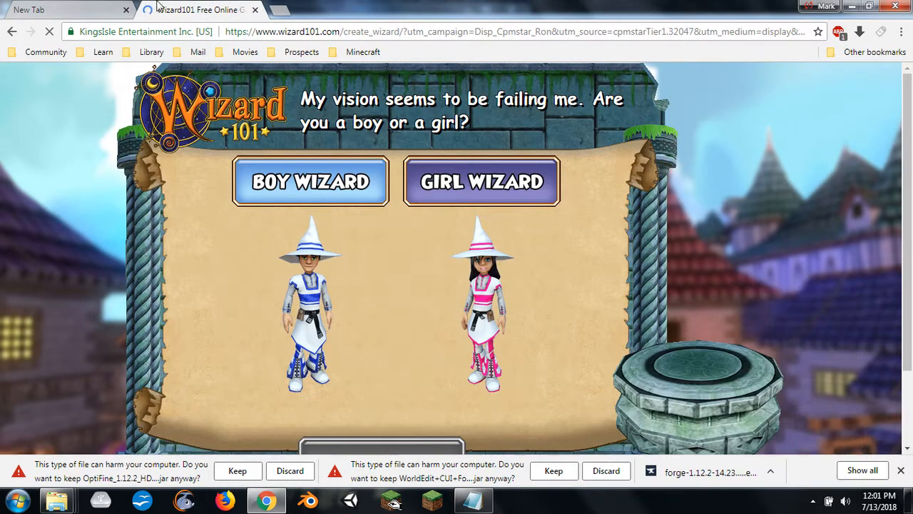
pyautogui.click(255, 10)
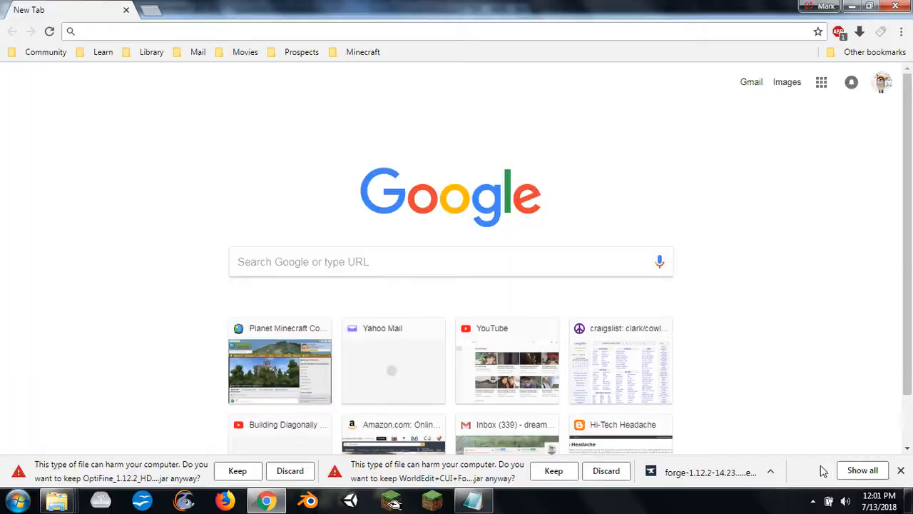
# - Find Malwarebytes among the hidden notification-area programs and bring up its options
pyautogui.click(813, 502)
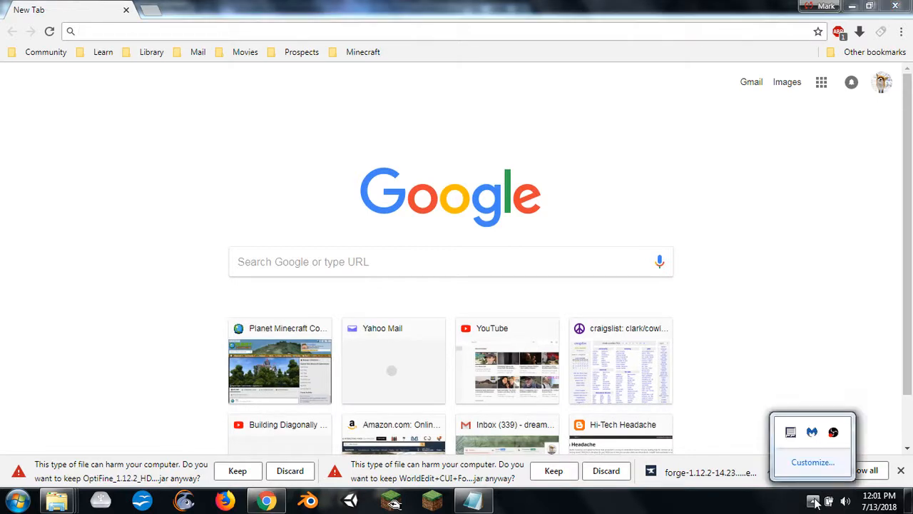
pyautogui.rightClick(812, 431)
pyautogui.click(809, 426)
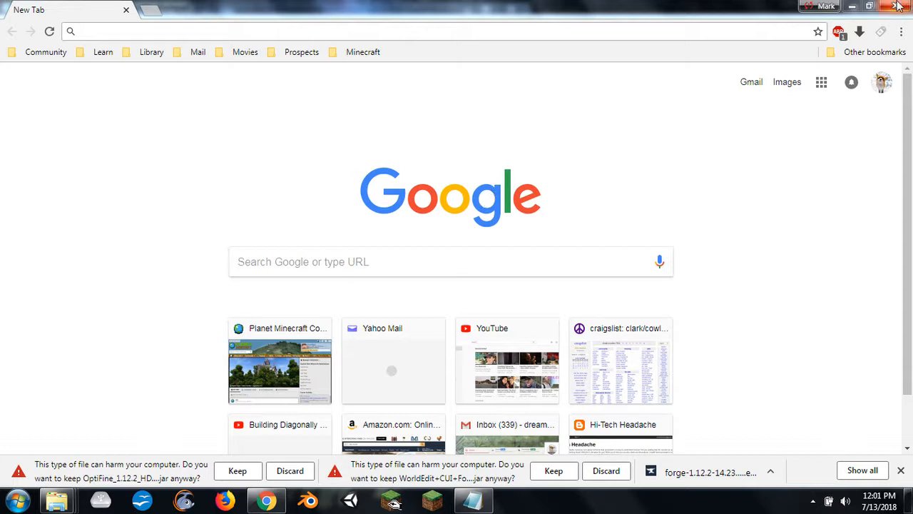
# - Keep the flagged OptiFine and WorldEdit CUI jar downloads
pyautogui.click(236, 472)
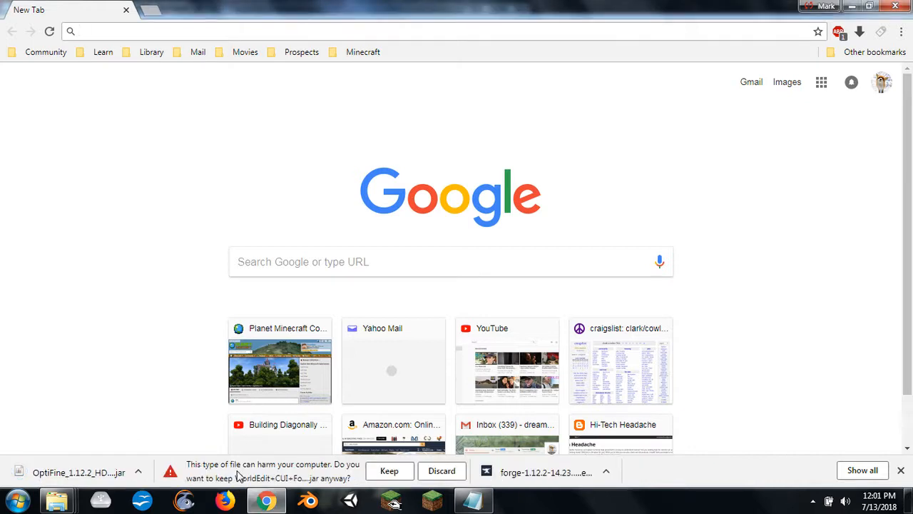
pyautogui.click(389, 473)
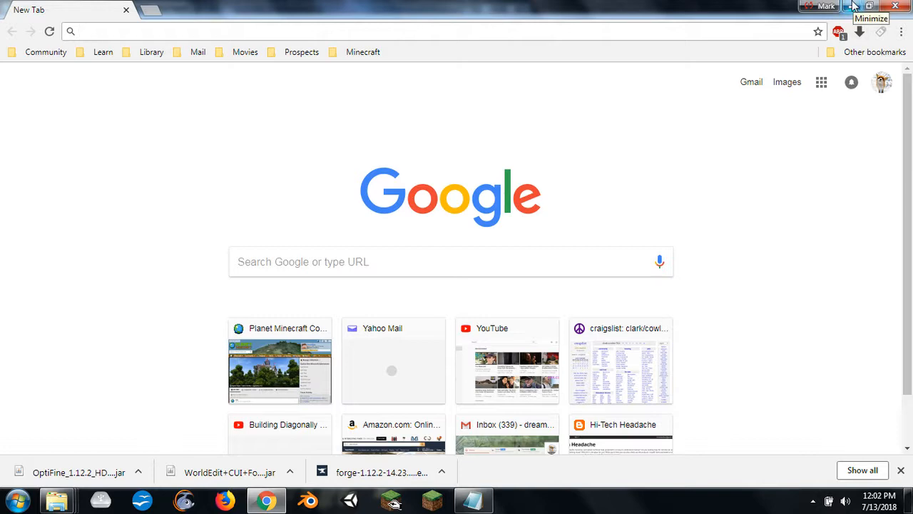
# - Minimize Chrome, switch to the Downloads folder in Windows Explorer and sort its files by date, newest first
pyautogui.click(854, 6)
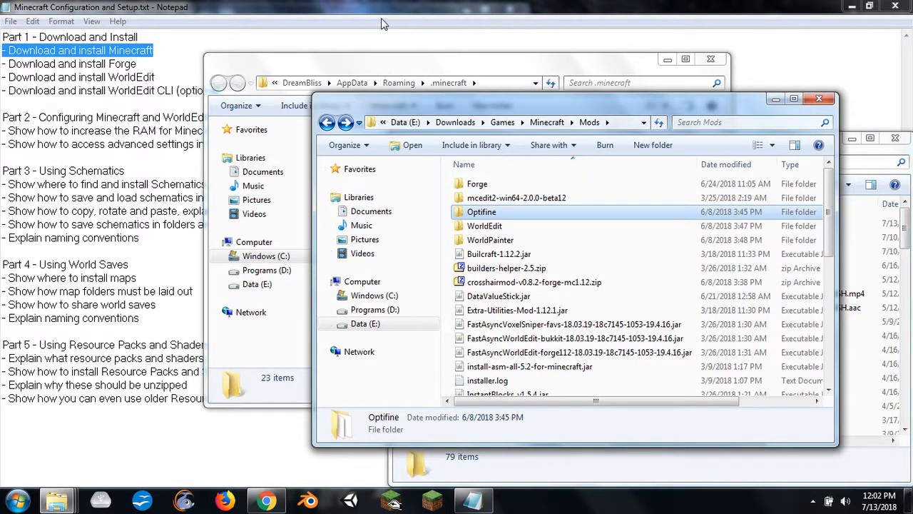
pyautogui.moveTo(70, 505)
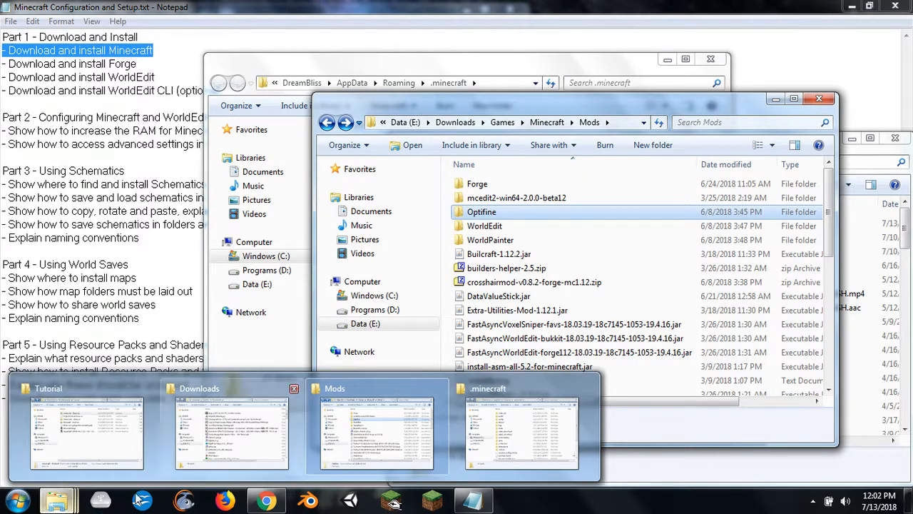
pyautogui.moveTo(532, 403)
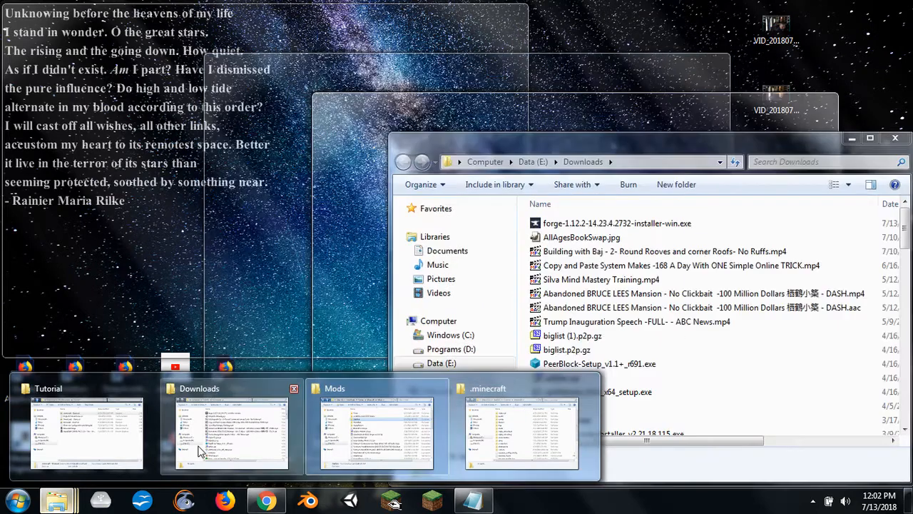
pyautogui.click(200, 451)
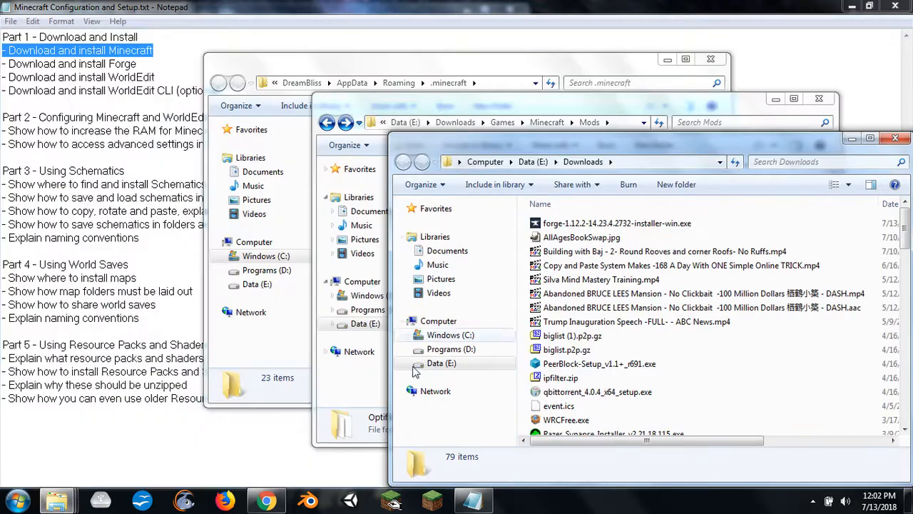
pyautogui.click(891, 204)
pyautogui.click(891, 204)
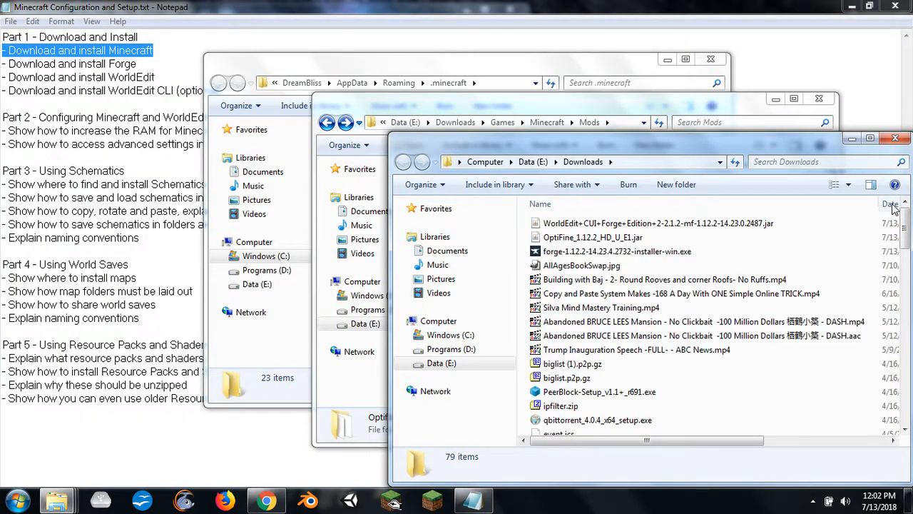
# - Scan the downloaded WorldEdit CUI jar, OptiFine jar and Forge installer together with ClamWin Free Antivirus
pyautogui.click(581, 252)
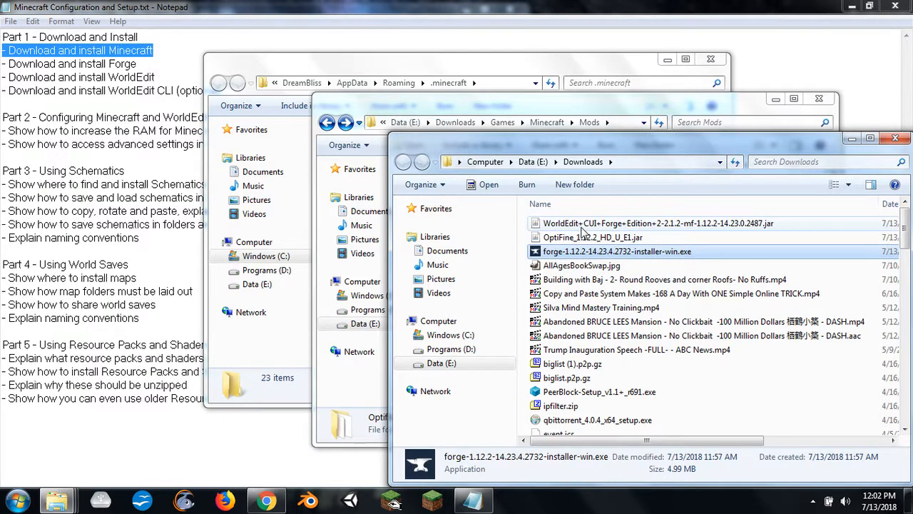
pyautogui.keyDown('shift'); pyautogui.click(581, 226); pyautogui.keyUp('shift')
pyautogui.rightClick(581, 227)
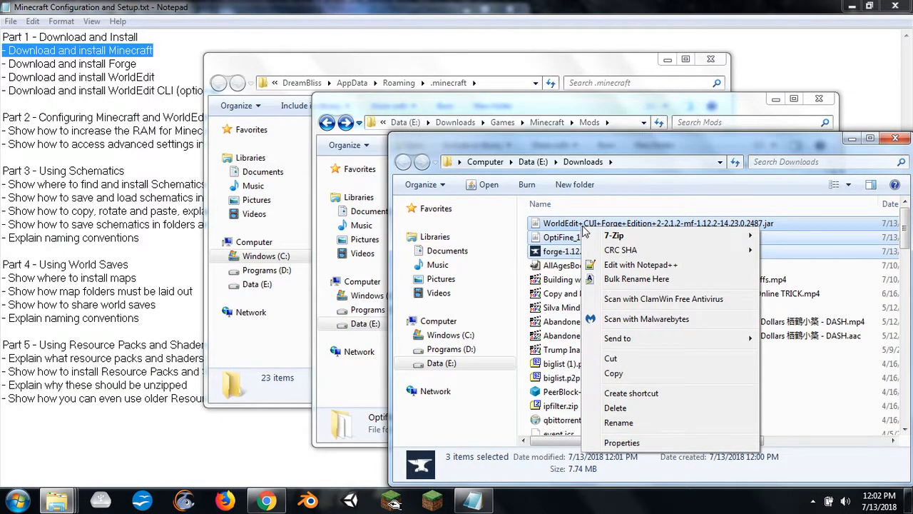
pyautogui.click(628, 299)
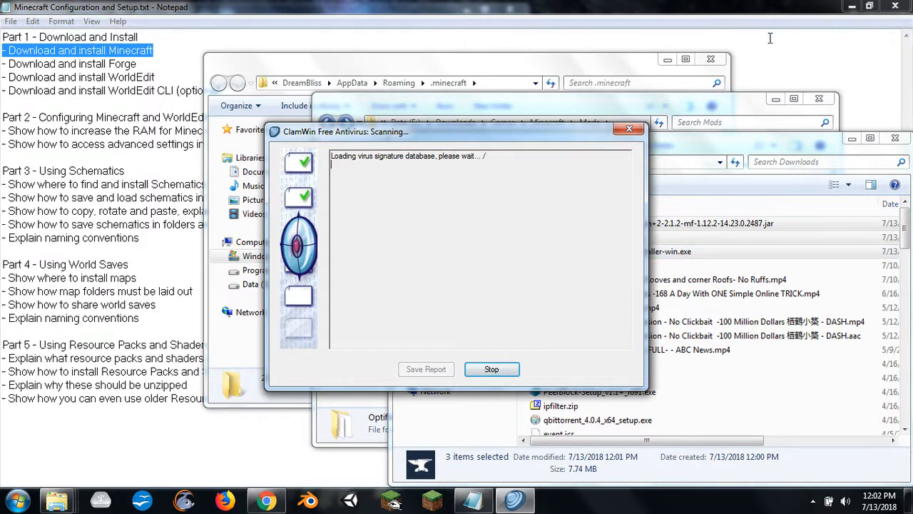
# - Run forge-1.12.2-14.23.4.2732-installer-win.exe as administrator and install the Forge client into the .minecraft folder
pyautogui.click(689, 143)
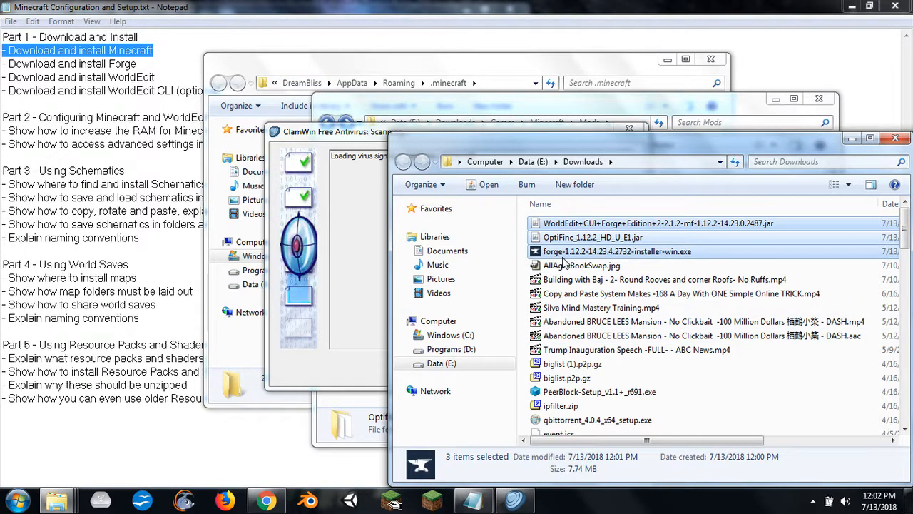
pyautogui.click(564, 279)
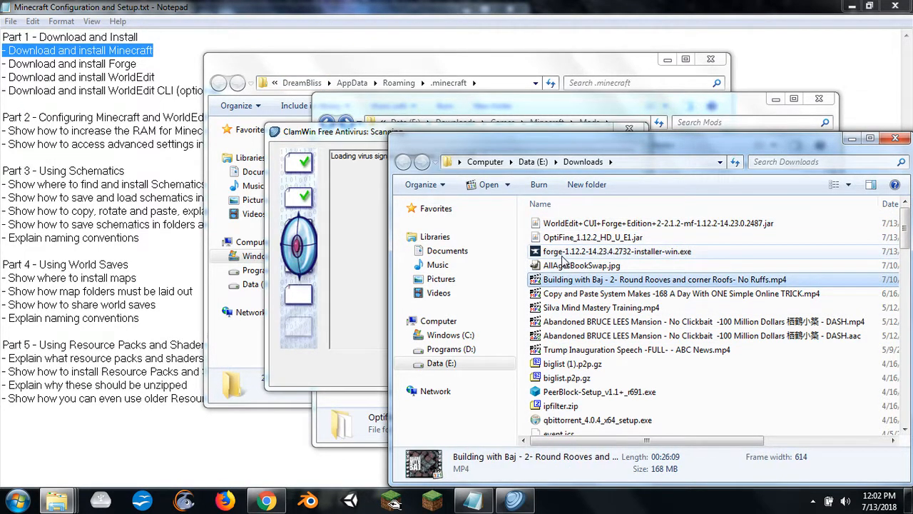
pyautogui.rightClick(563, 254)
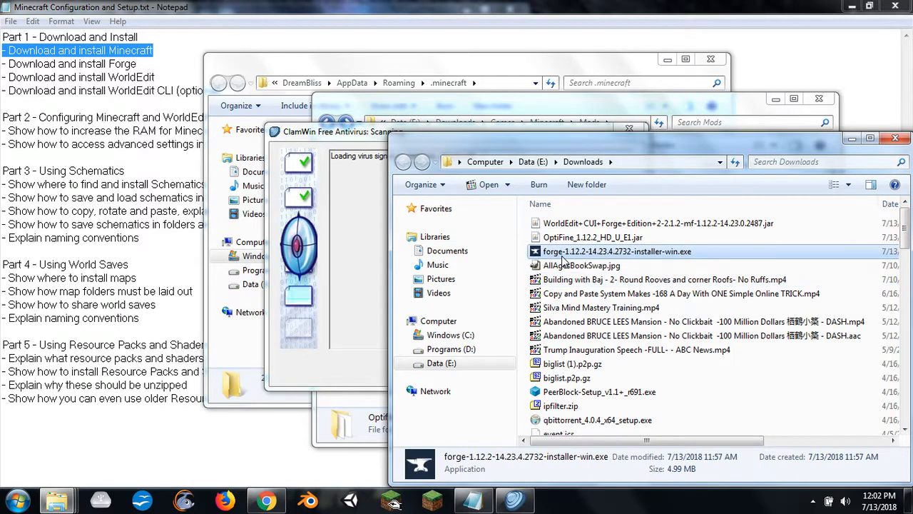
pyautogui.moveTo(607, 255)
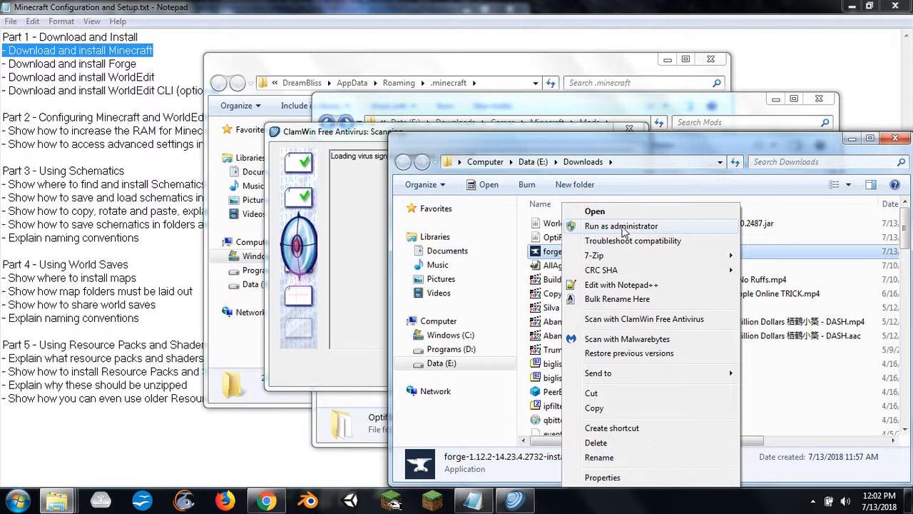
pyautogui.click(621, 226)
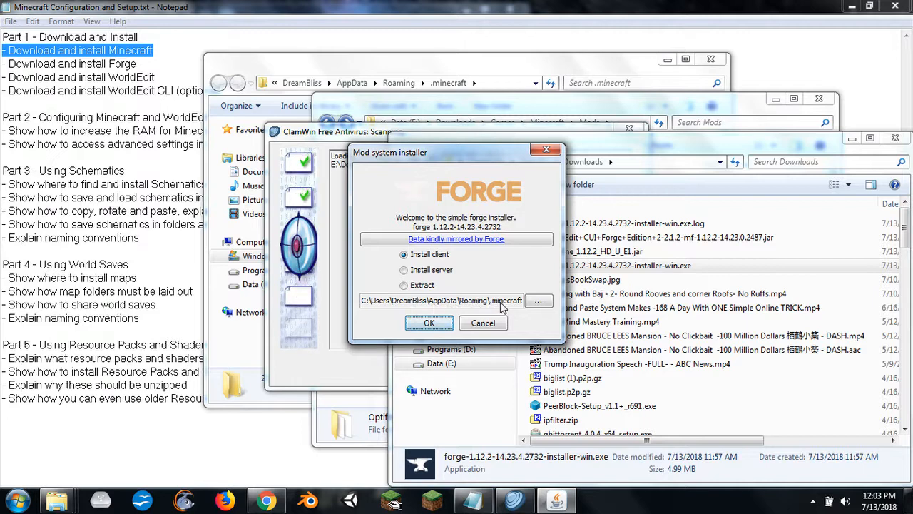
pyautogui.click(435, 325)
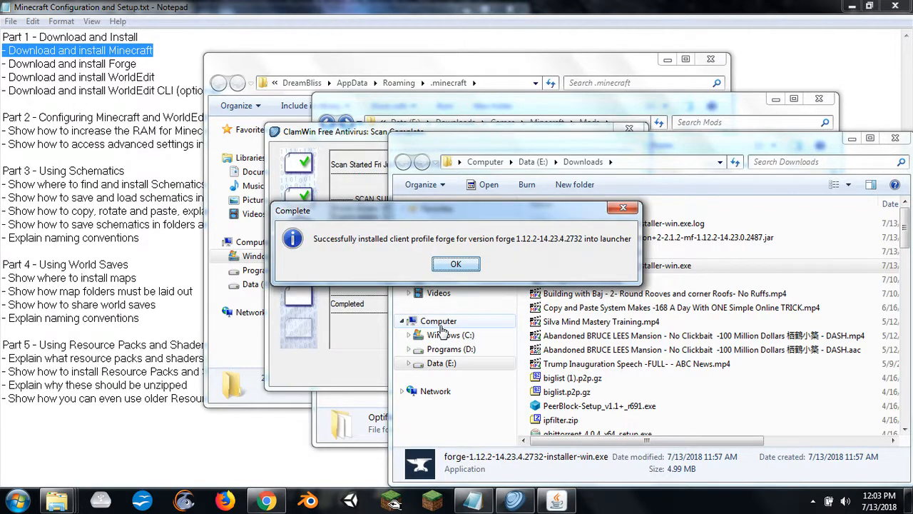
pyautogui.click(456, 266)
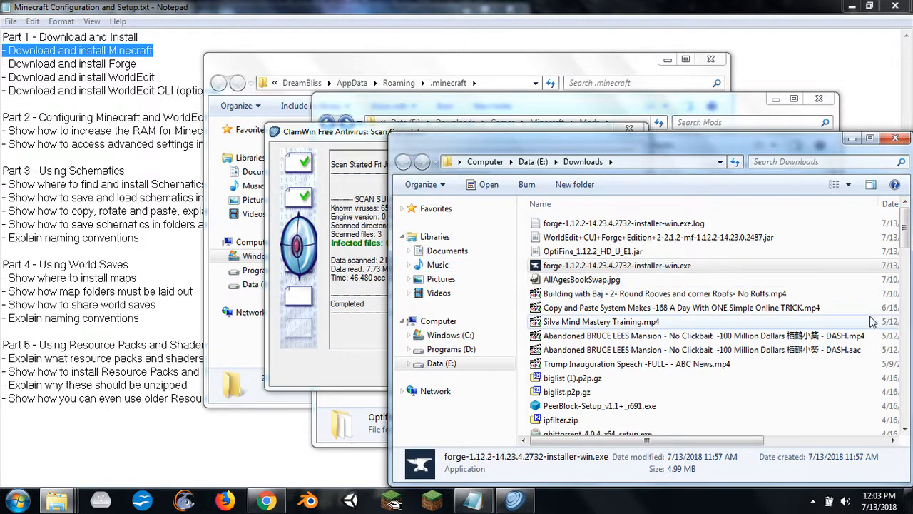
pyautogui.click(554, 237)
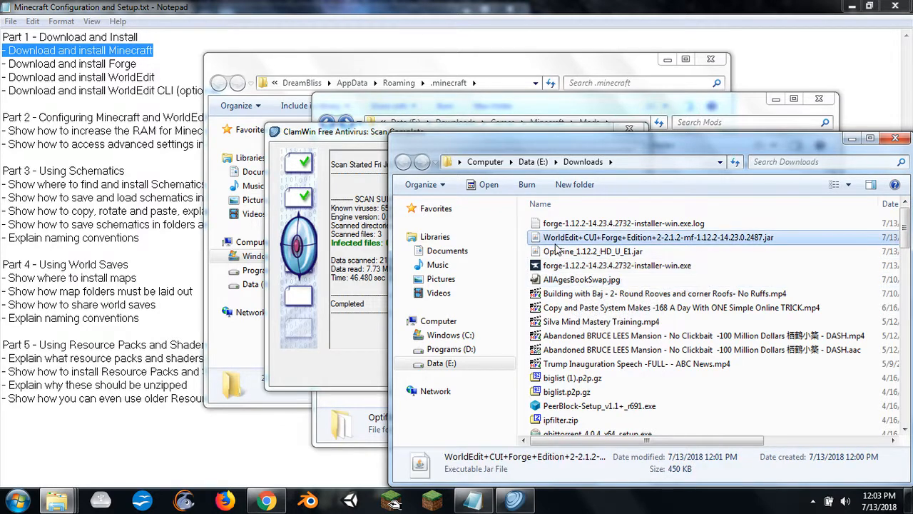
pyautogui.rightClick(553, 237)
pyautogui.rightClick(549, 251)
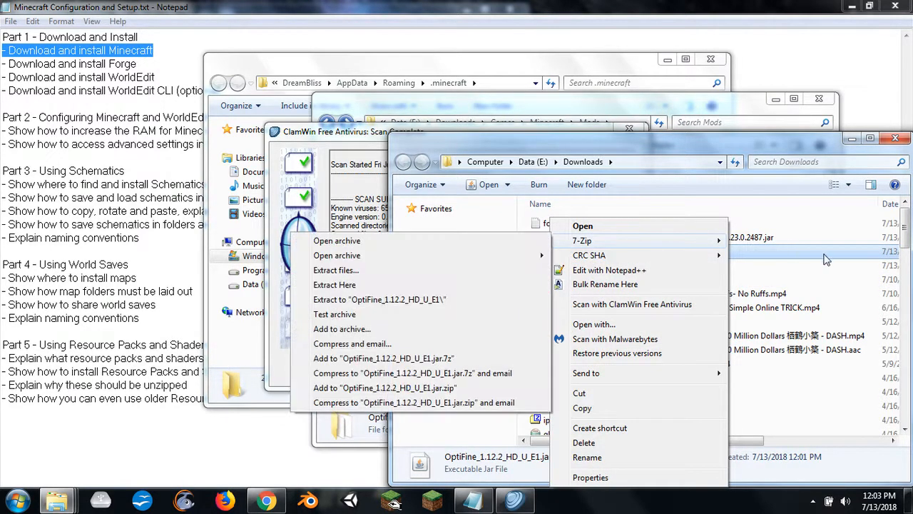
pyautogui.click(795, 278)
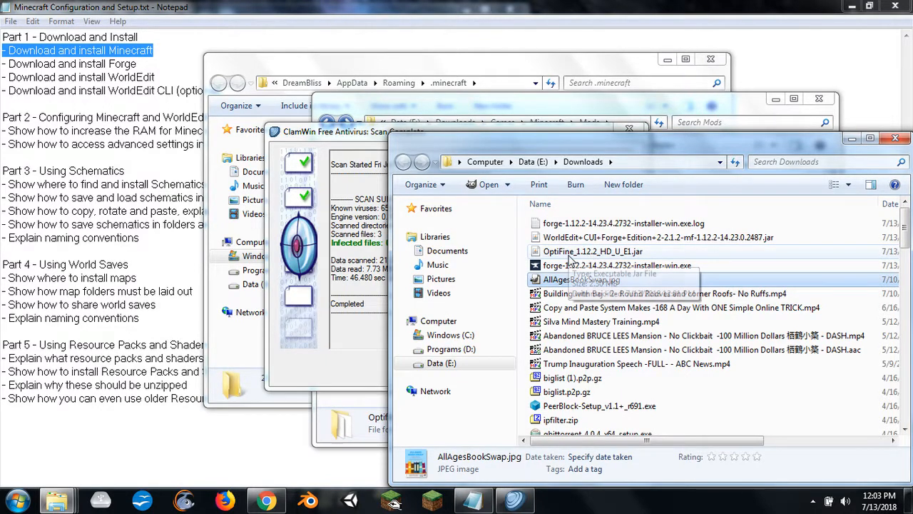
# - Run OptiFine_1.12.2_HD_U_E1.jar and install OptiFine into the .minecraft folder
pyautogui.doubleClick(570, 254)
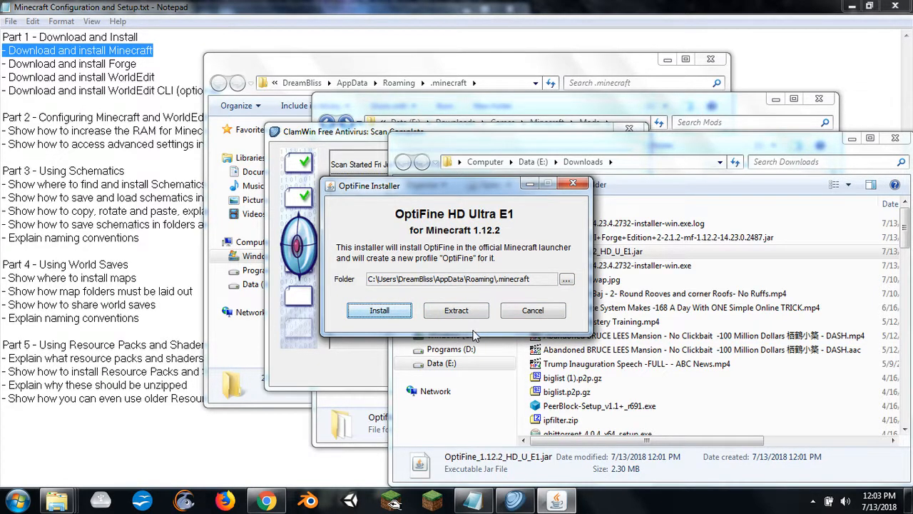
pyautogui.click(380, 311)
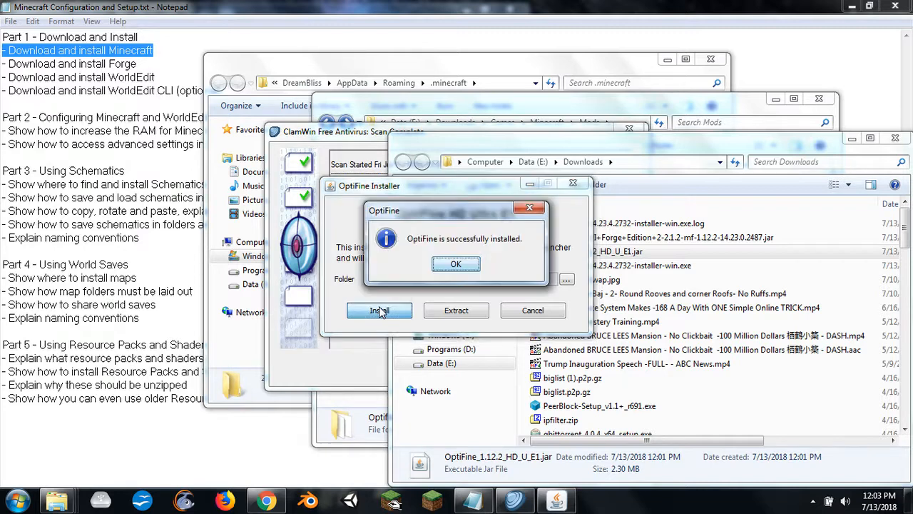
pyautogui.click(455, 265)
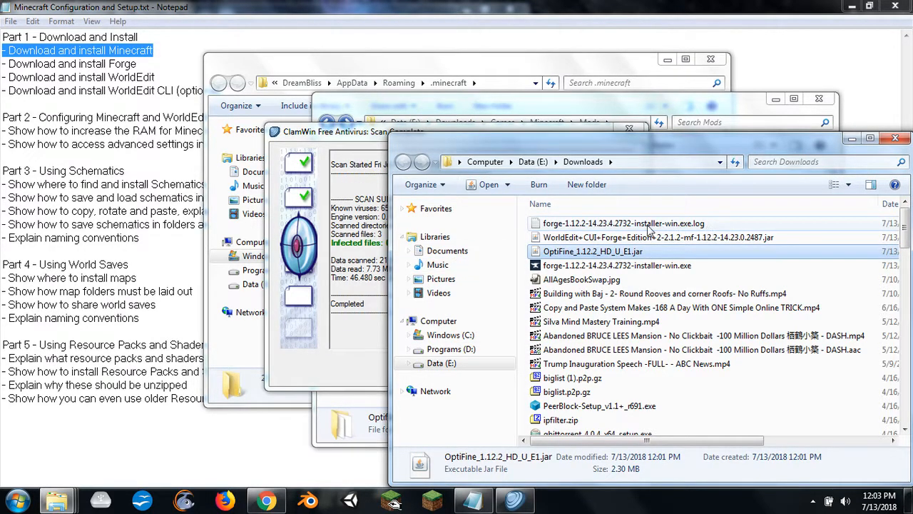
# - Select the WorldEdit CUI jar in Downloads and close the completed ClamWin scan report
pyautogui.click(575, 238)
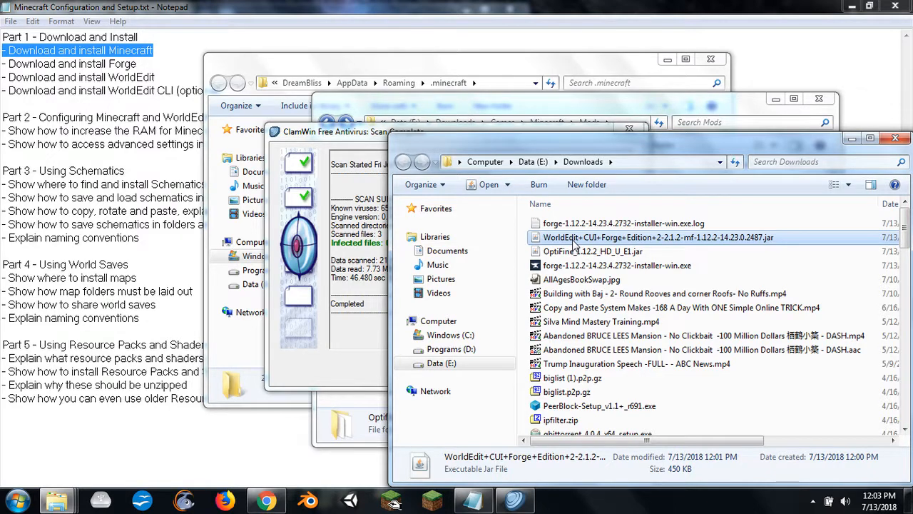
pyautogui.click(349, 360)
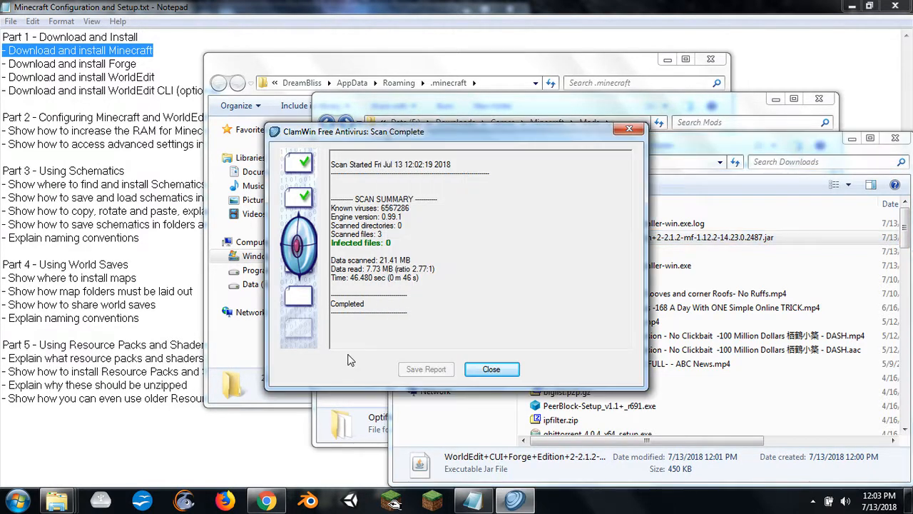
pyautogui.click(492, 370)
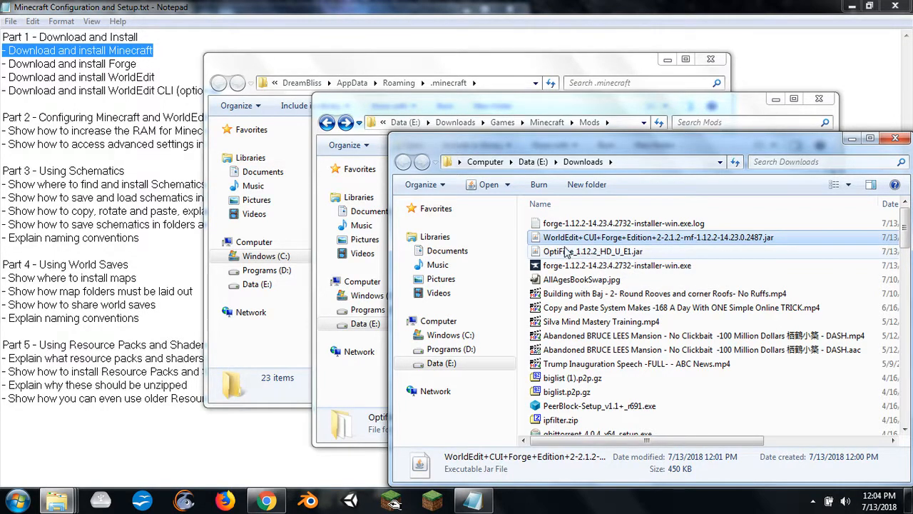
# - Copy the WorldEdit CUI jar from Downloads into the mods folder inside .minecraft, replacing the existing file of the same name
pyautogui.click(297, 69)
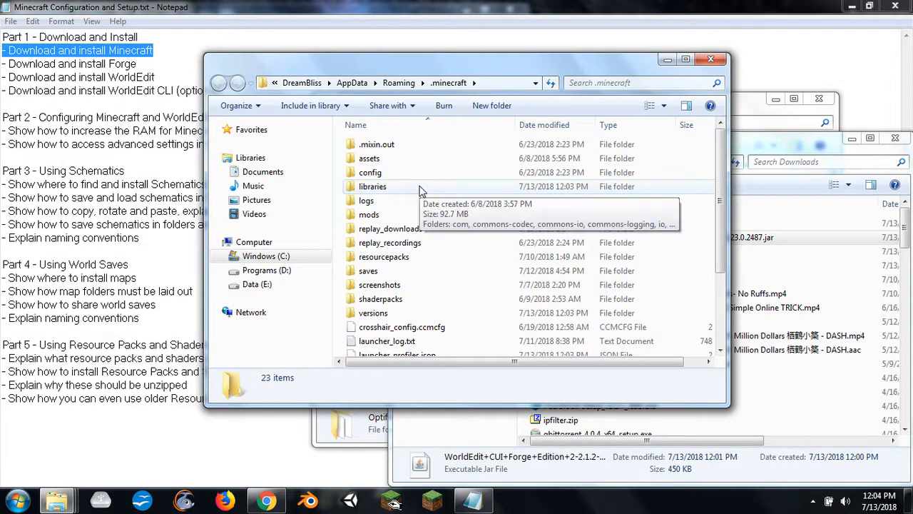
pyautogui.doubleClick(385, 215)
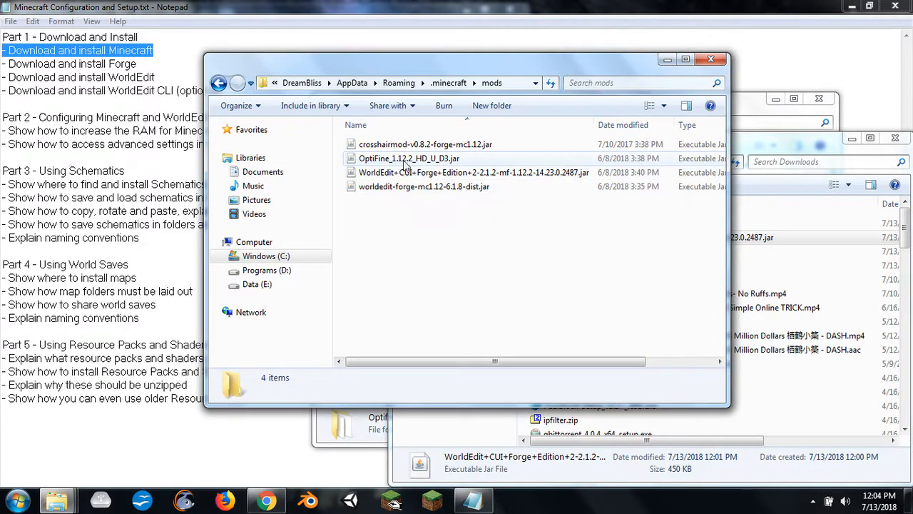
pyautogui.click(218, 83)
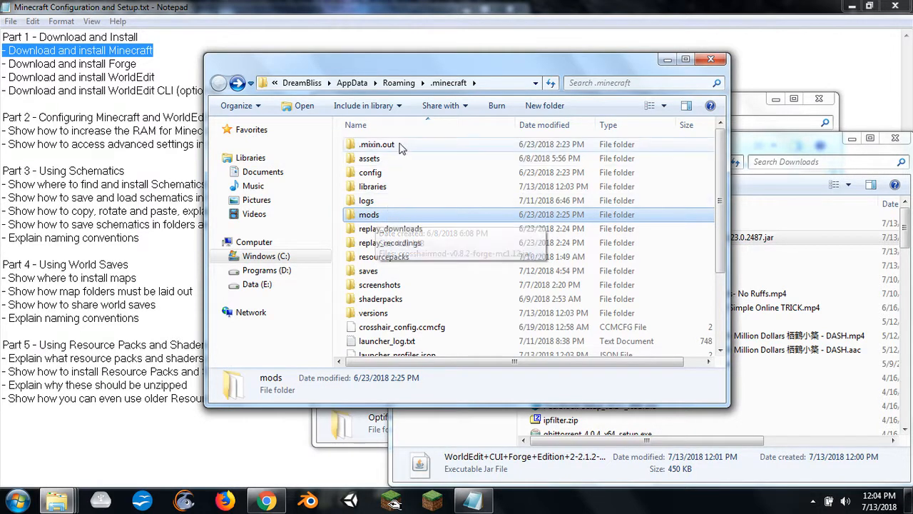
pyautogui.doubleClick(365, 216)
pyautogui.click(756, 237)
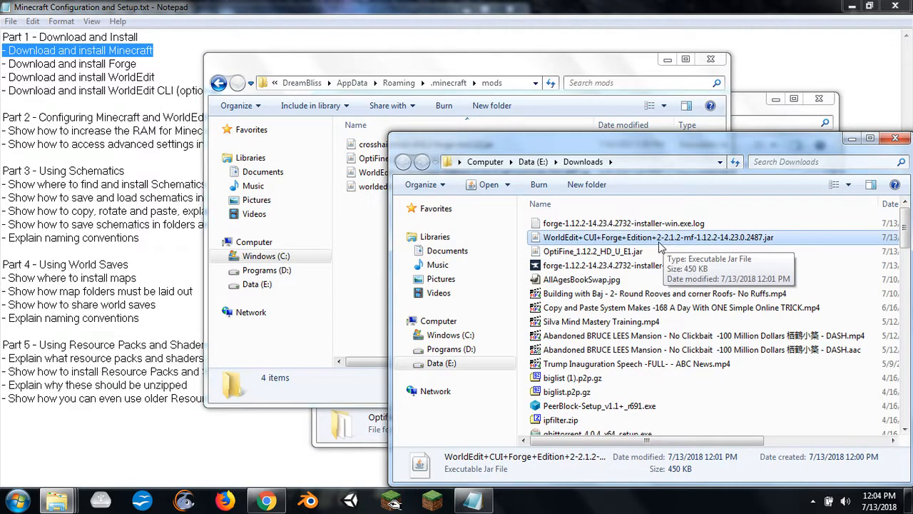
pyautogui.moveTo(660, 246); pyautogui.dragTo(366, 226)
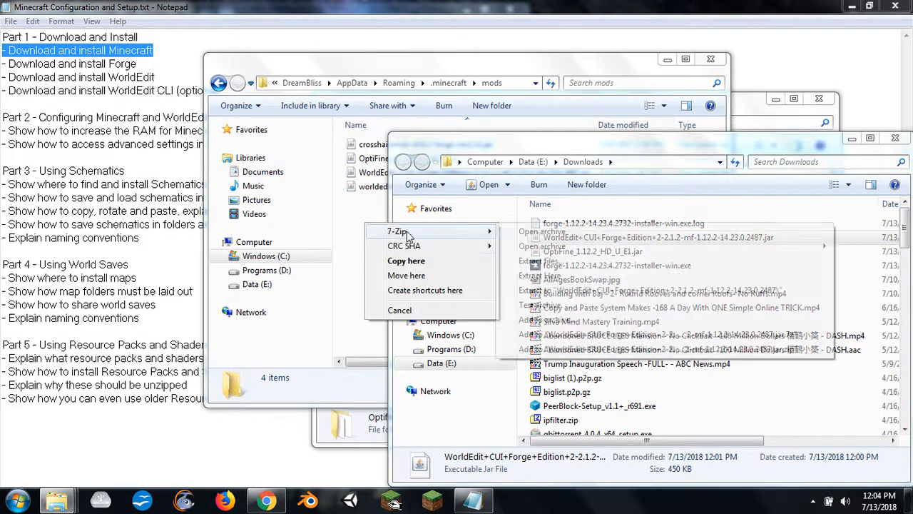
pyautogui.click(408, 261)
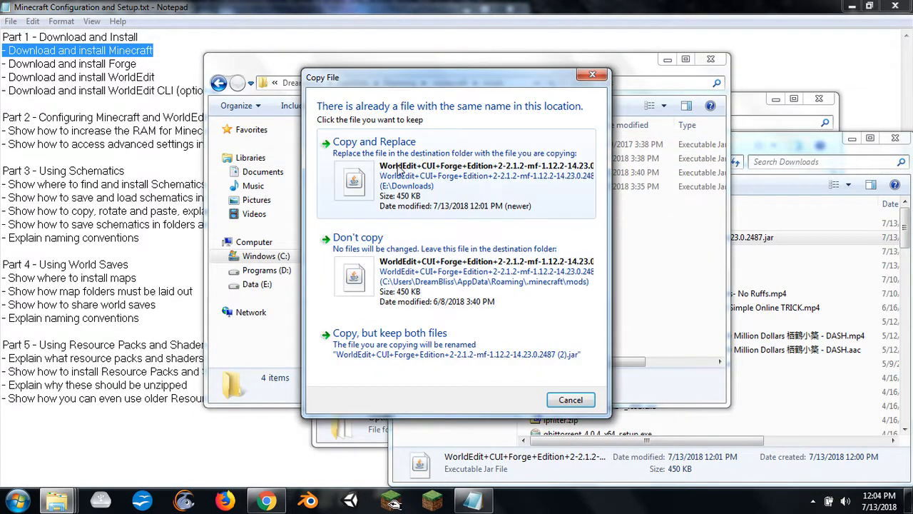
pyautogui.click(400, 169)
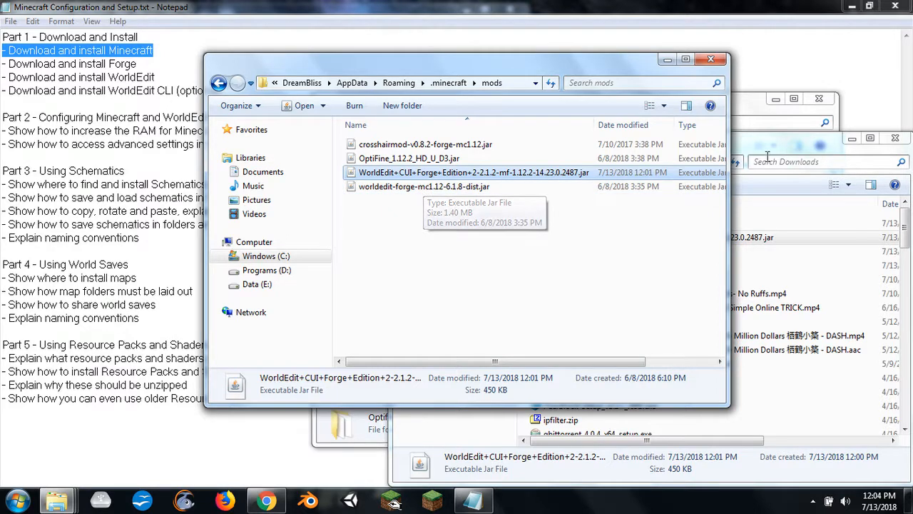
# - Switch from the mods and Downloads folders back to the new tab page in Chrome
pyautogui.click(790, 150)
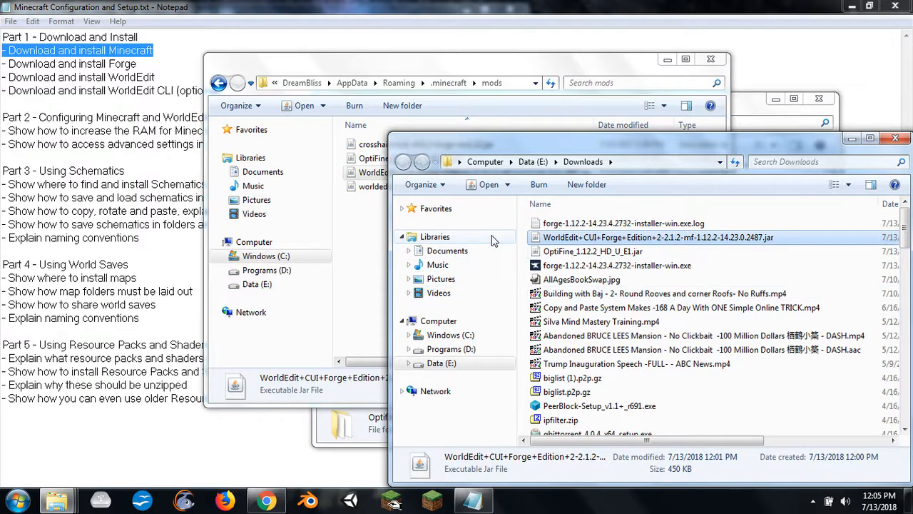
pyautogui.click(359, 230)
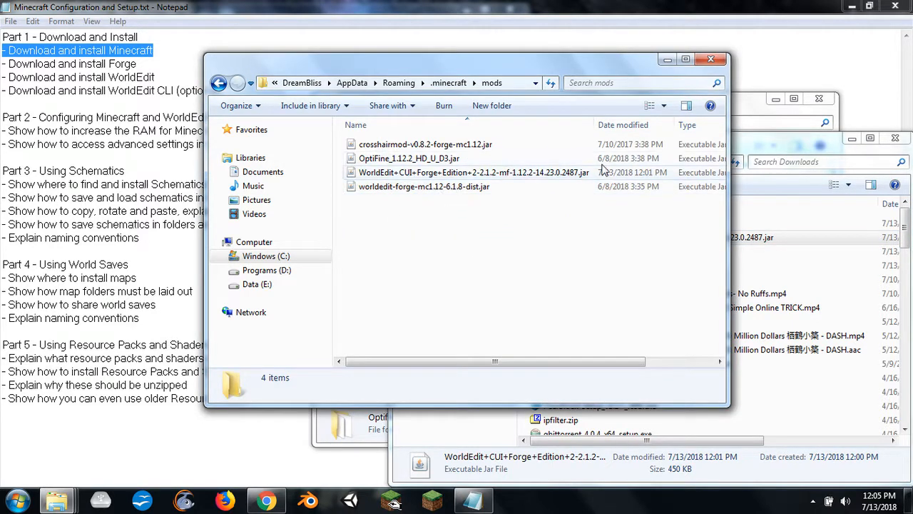
pyautogui.click(803, 152)
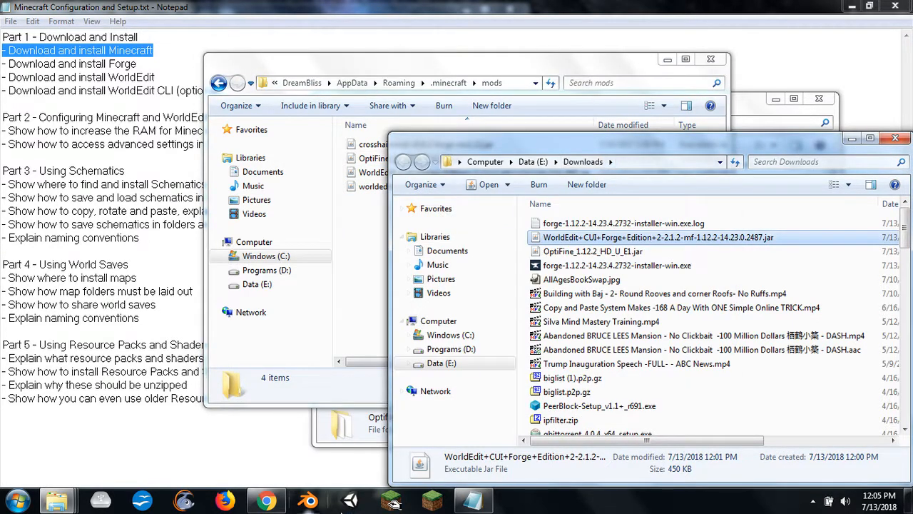
pyautogui.moveTo(274, 503)
pyautogui.click(258, 447)
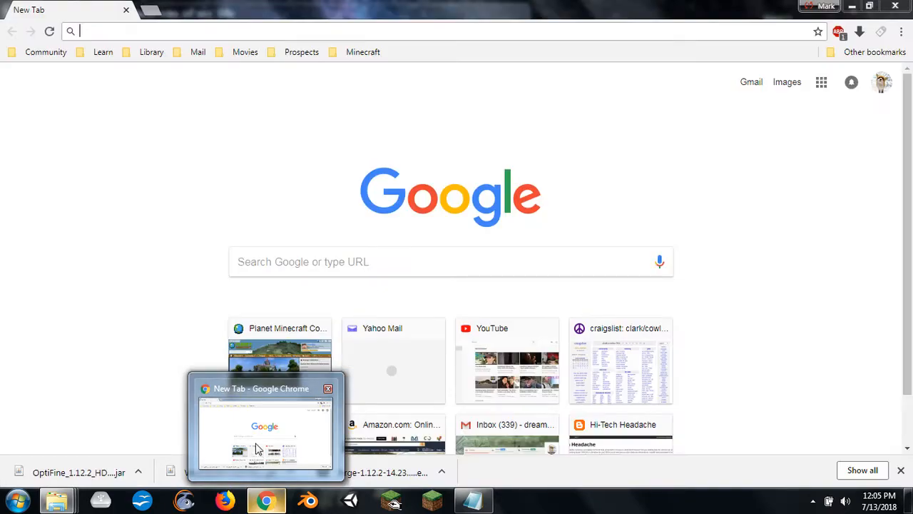
# - Open the WorldEdit 6.1.8 (for MC 1.12) shortcut from the Tutorial folder in Chrome, then download and keep the WorldEdit jar
pyautogui.moveTo(68, 505)
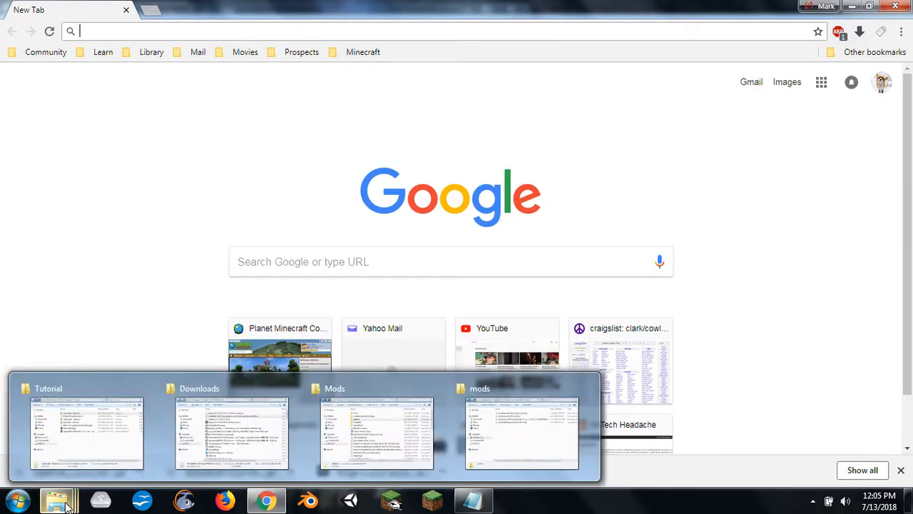
pyautogui.click(99, 428)
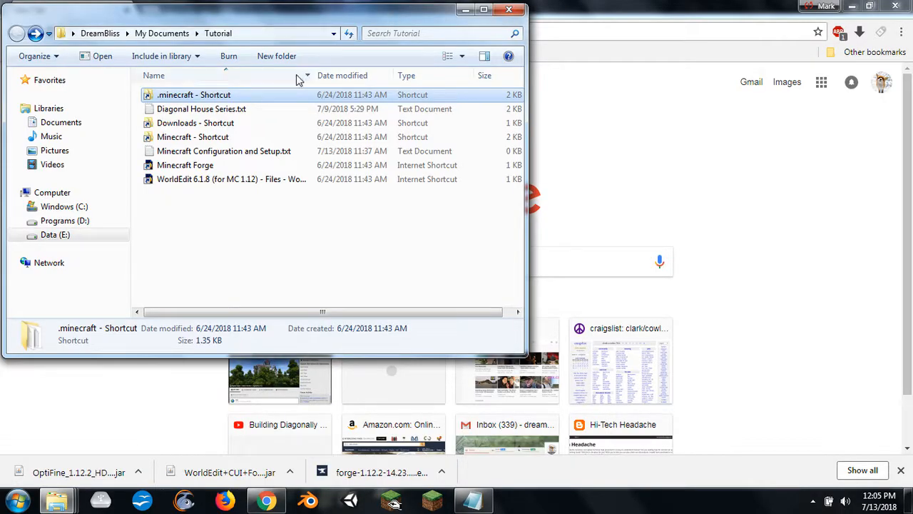
pyautogui.moveTo(228, 179); pyautogui.dragTo(729, 6)
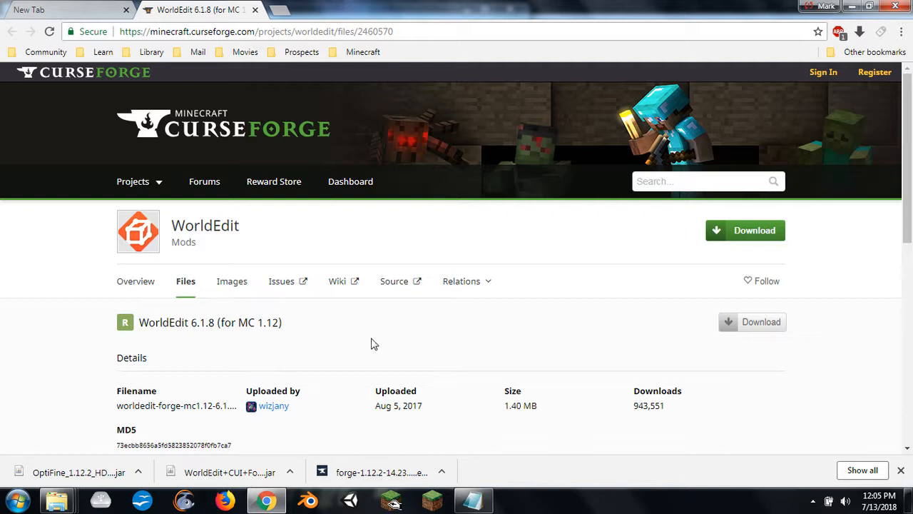
pyautogui.scroll(-1, 413, 339)
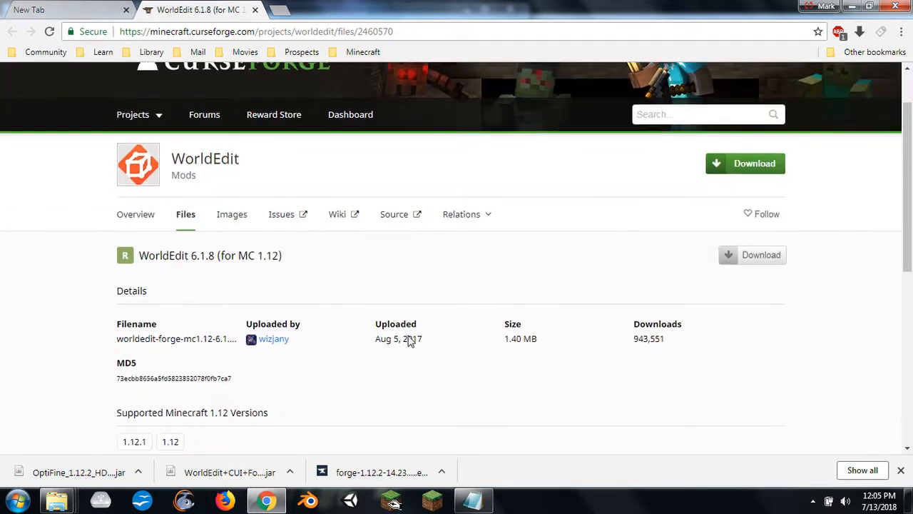
pyautogui.click(746, 175)
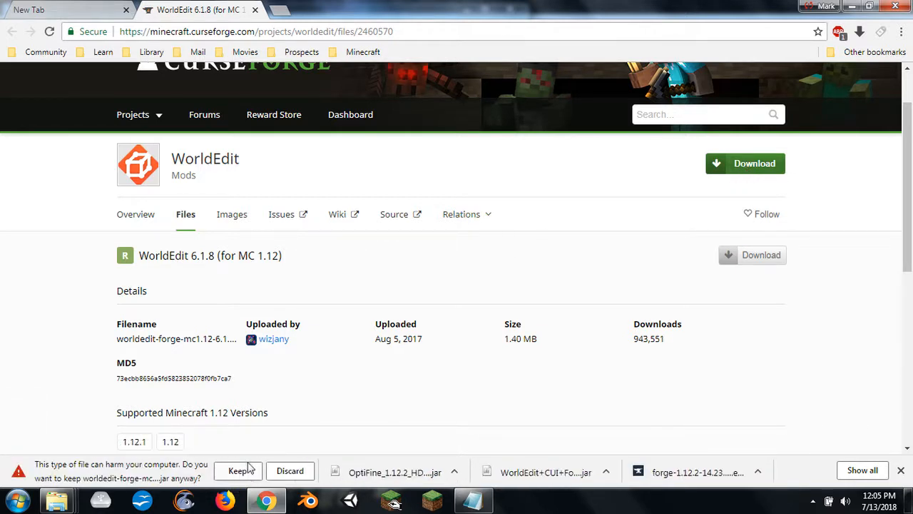
pyautogui.click(238, 473)
# - Bring up the Downloads folder alongside the .minecraft mods folder and sort Downloads by date with the newest files first
pyautogui.moveTo(57, 500)
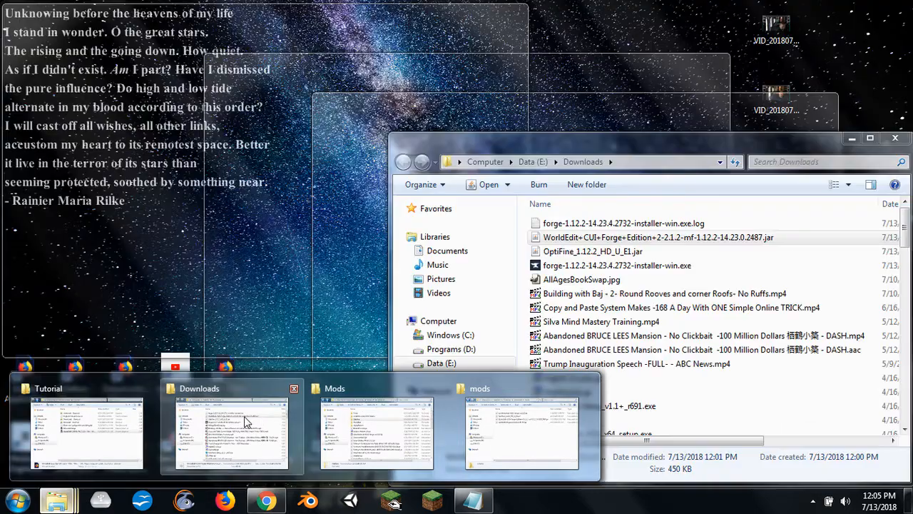
pyautogui.click(263, 421)
pyautogui.moveTo(65, 500)
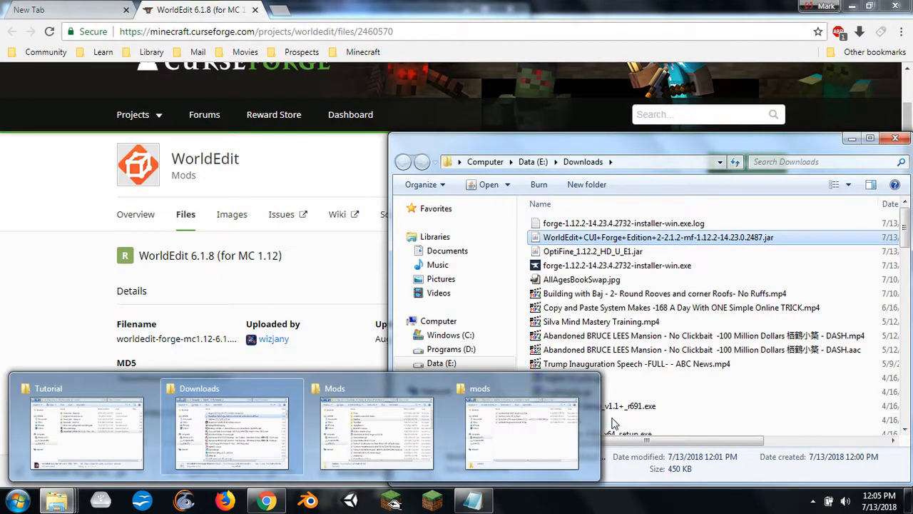
pyautogui.click(522, 428)
pyautogui.click(805, 155)
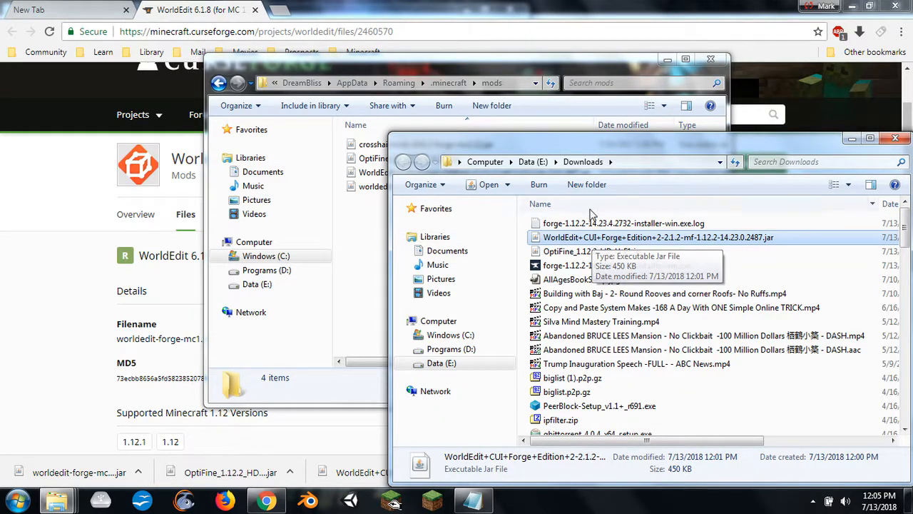
pyautogui.click(893, 205)
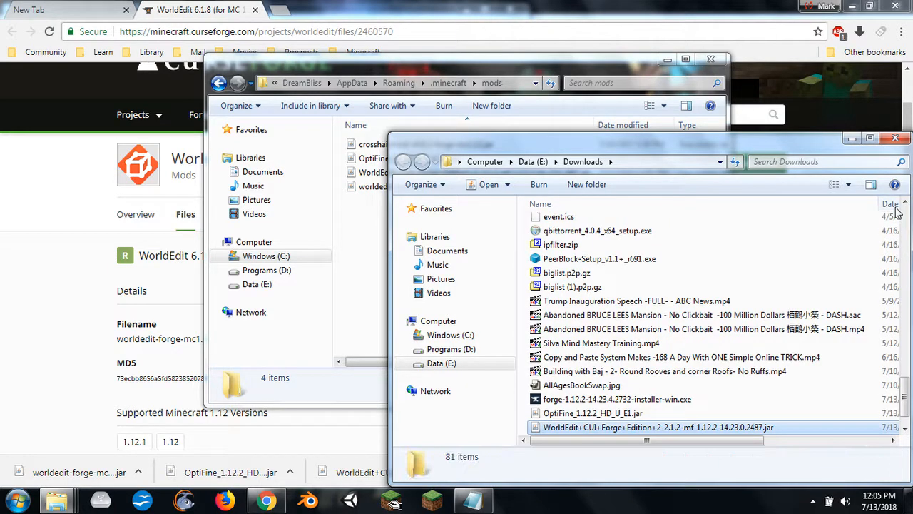
pyautogui.click(895, 206)
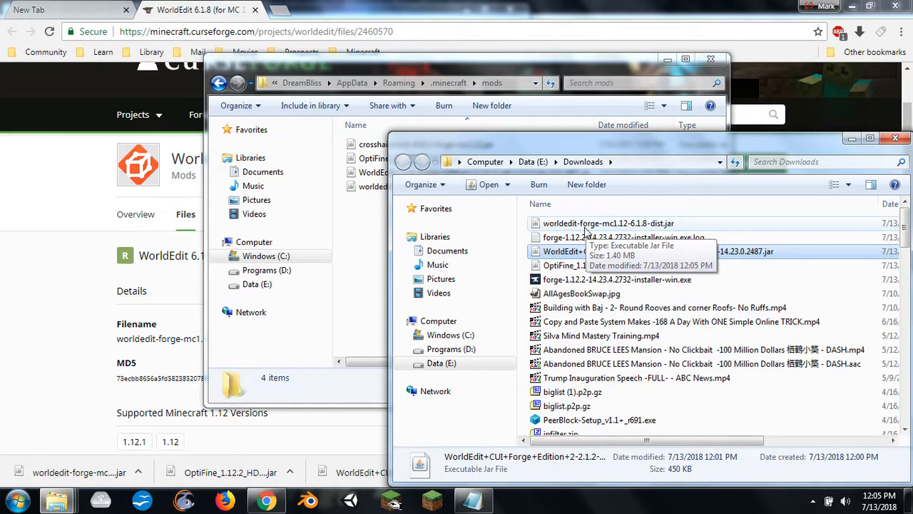
# - Try to copy worldedit-forge-mc1.12-6.1.8-dist.jar from Downloads into the mods folder, cancelling at the choice to replace the existing file
pyautogui.moveTo(585, 227); pyautogui.dragTo(352, 237)
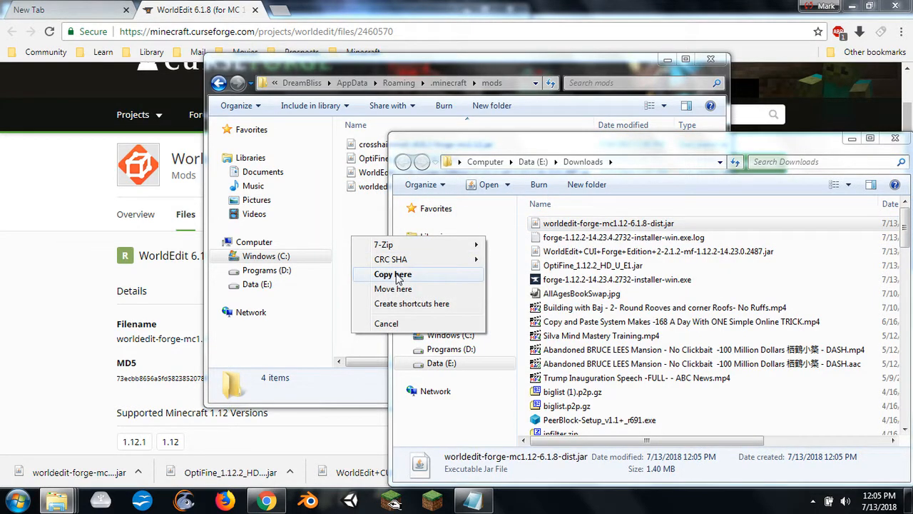
pyautogui.click(393, 275)
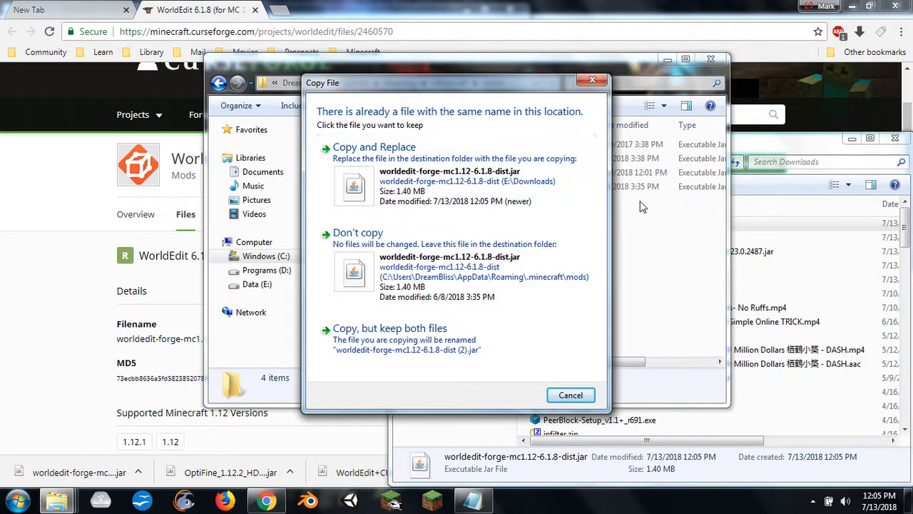
pyautogui.click(570, 395)
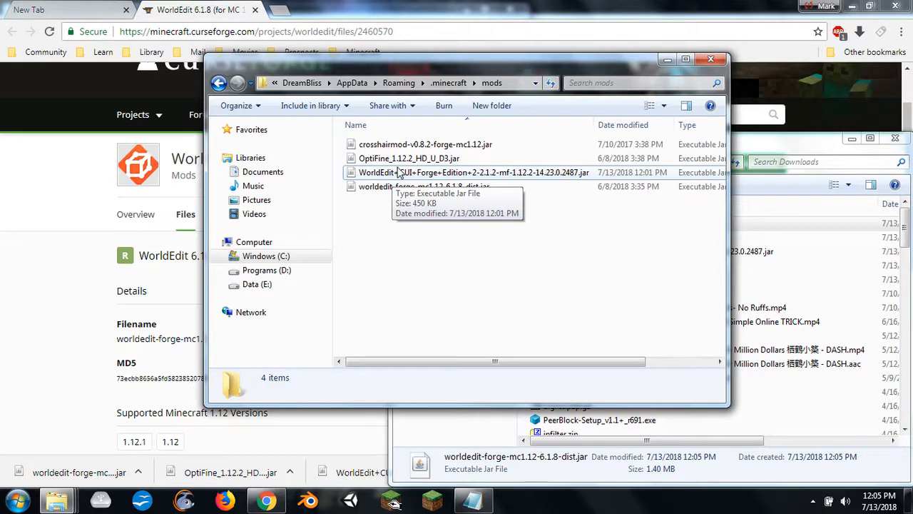
# - Delete the outdated OptiFine_1.12.2_HD_U_D3.jar from the mods folder
pyautogui.click(843, 153)
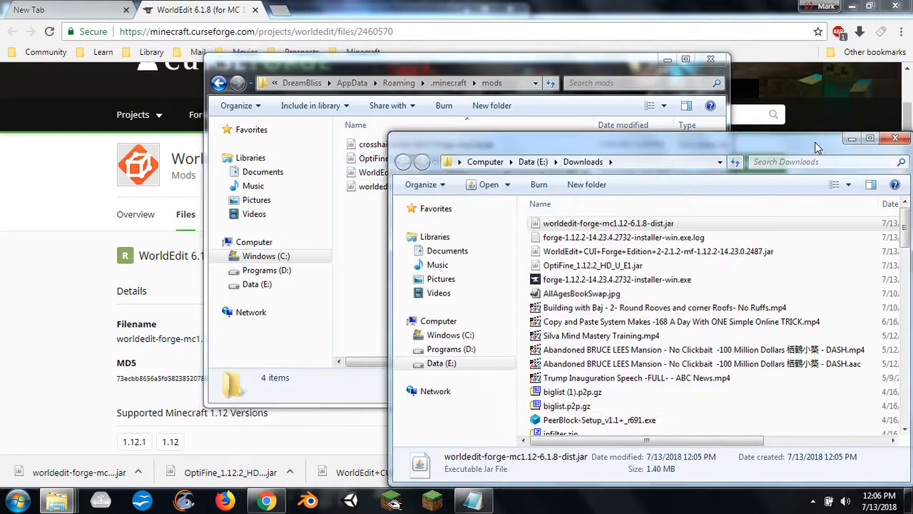
pyautogui.click(382, 235)
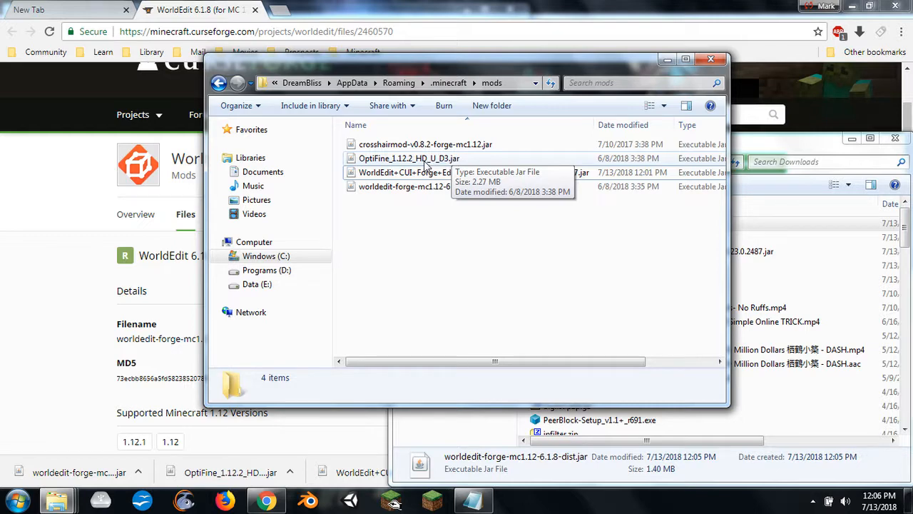
pyautogui.click(426, 160)
pyautogui.rightClick(533, 161)
pyautogui.click(491, 387)
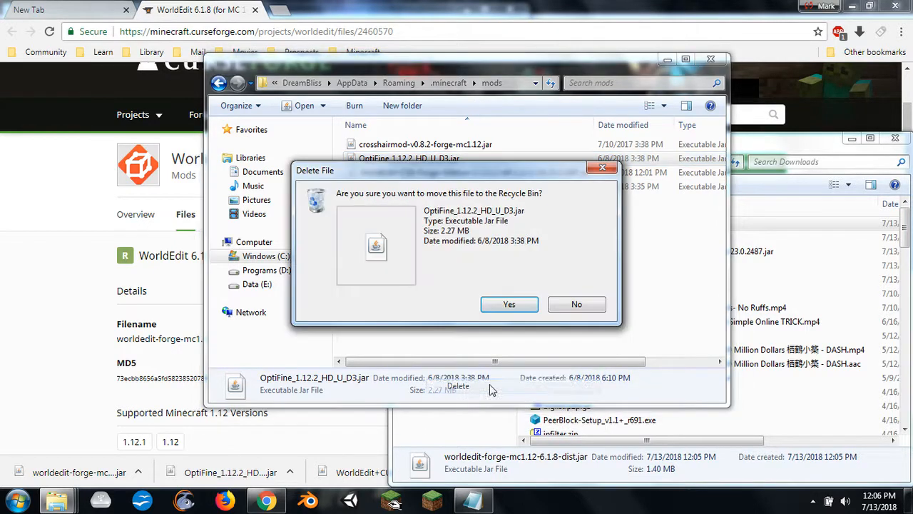
pyautogui.click(509, 304)
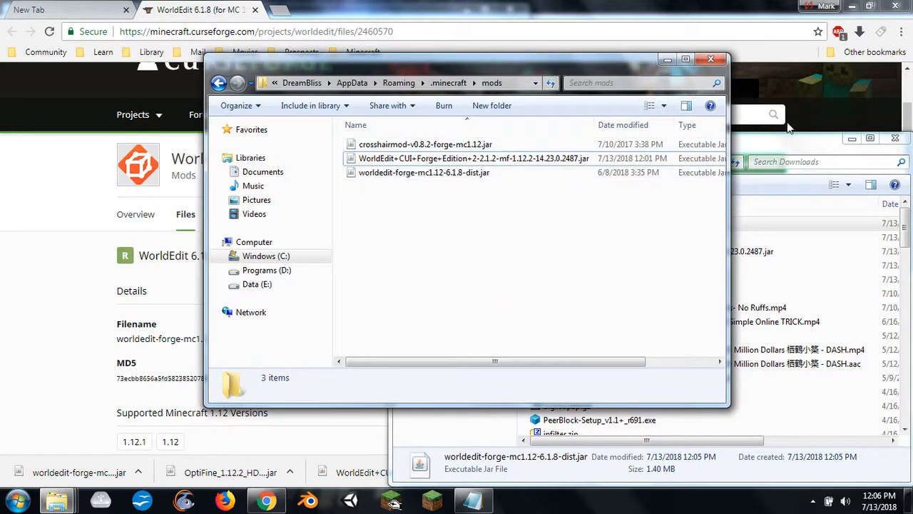
# - Open the Minecraft Launcher and list the available launch profiles
pyautogui.click(784, 146)
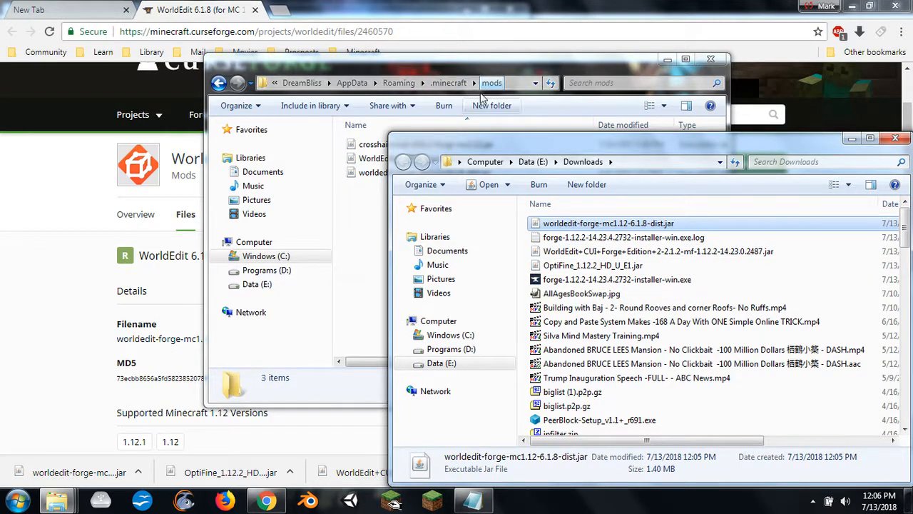
pyautogui.click(376, 212)
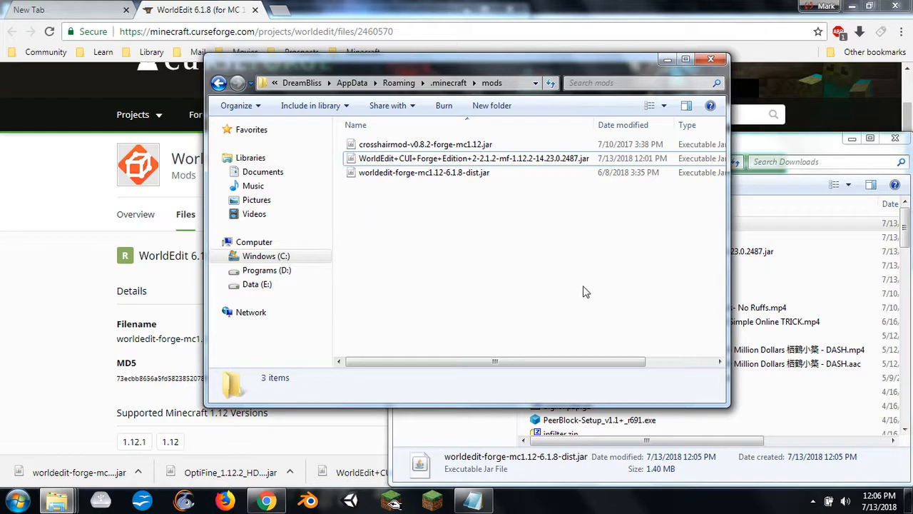
pyautogui.click(435, 505)
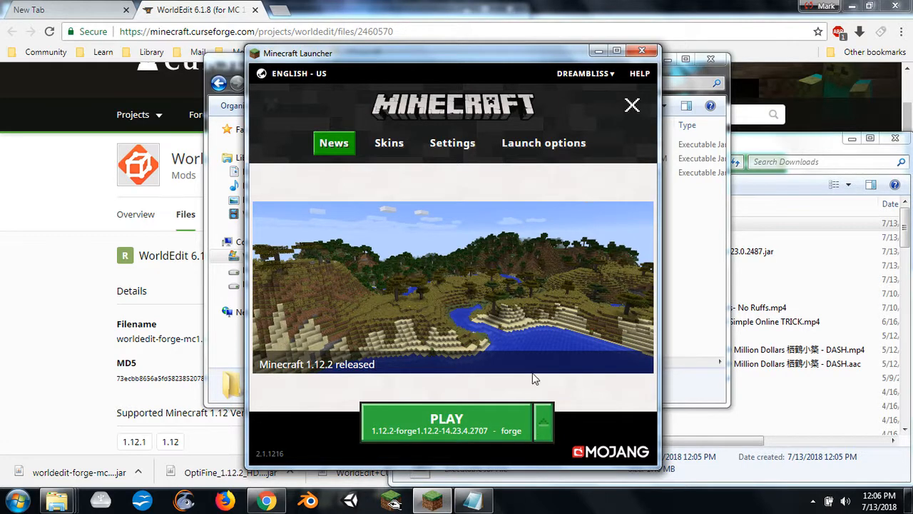
pyautogui.moveTo(481, 274)
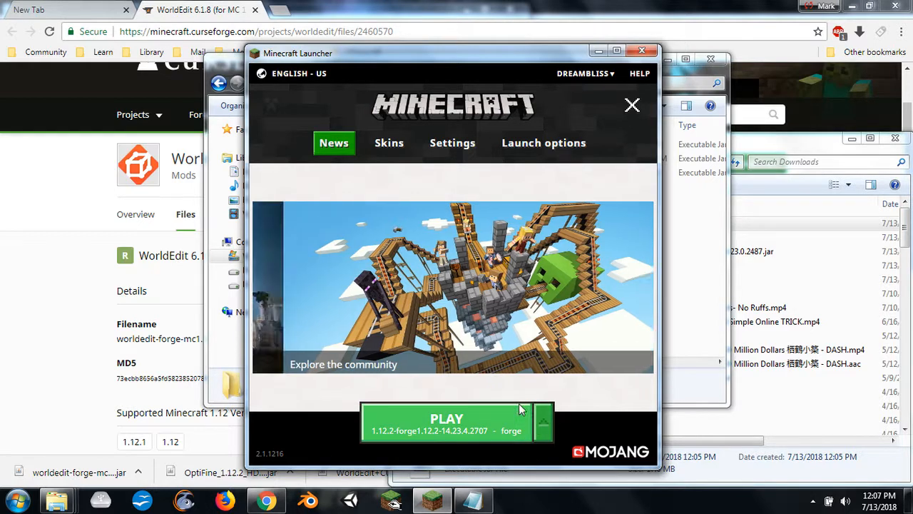
pyautogui.click(544, 430)
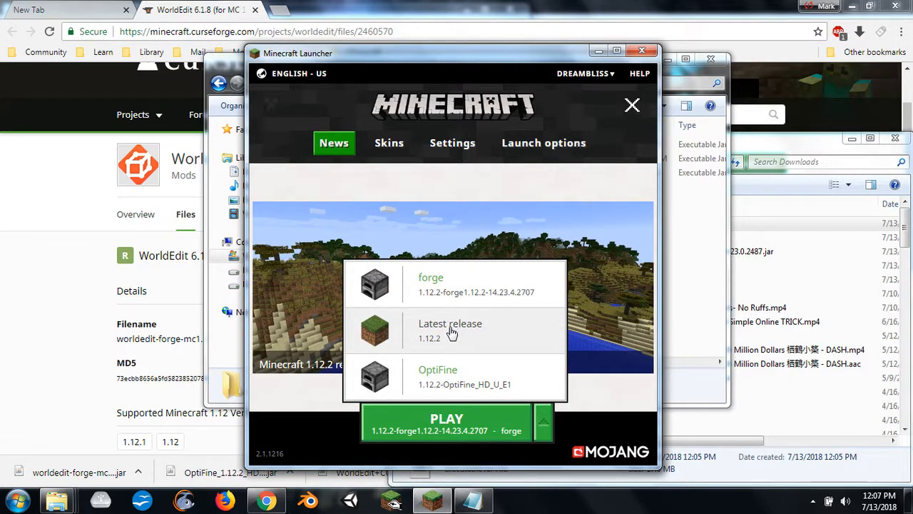
# - Copy OptiFine_1.12.2_HD_U_E1.jar from Downloads into the mods folder inside .minecraft
pyautogui.click(780, 147)
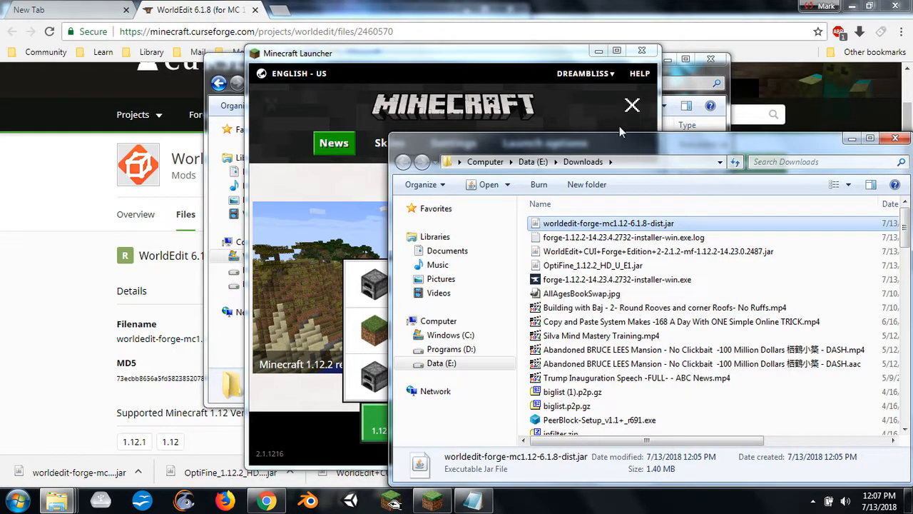
pyautogui.click(218, 69)
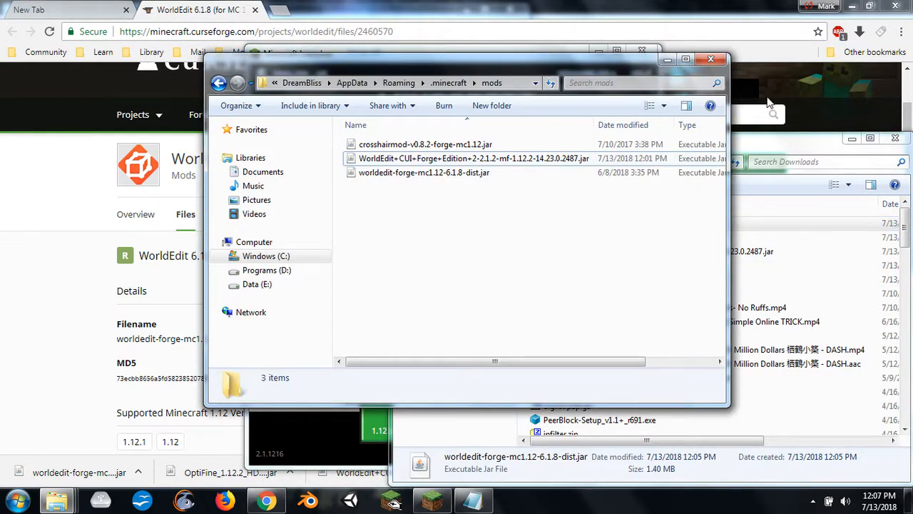
pyautogui.click(762, 146)
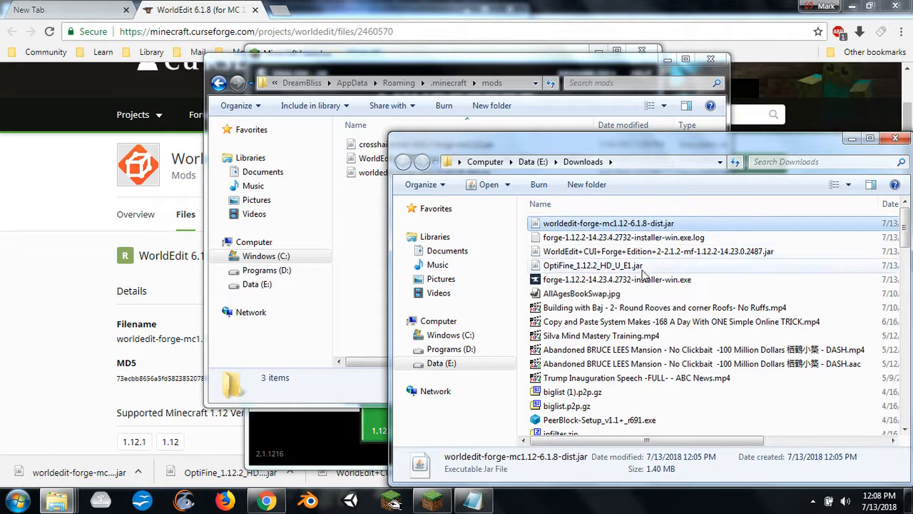
pyautogui.moveTo(587, 270); pyautogui.dragTo(359, 202)
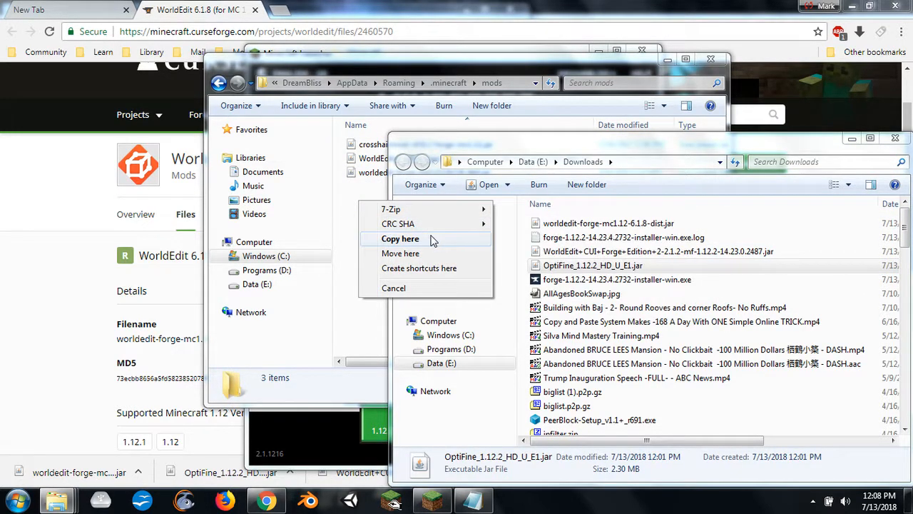
pyautogui.click(400, 239)
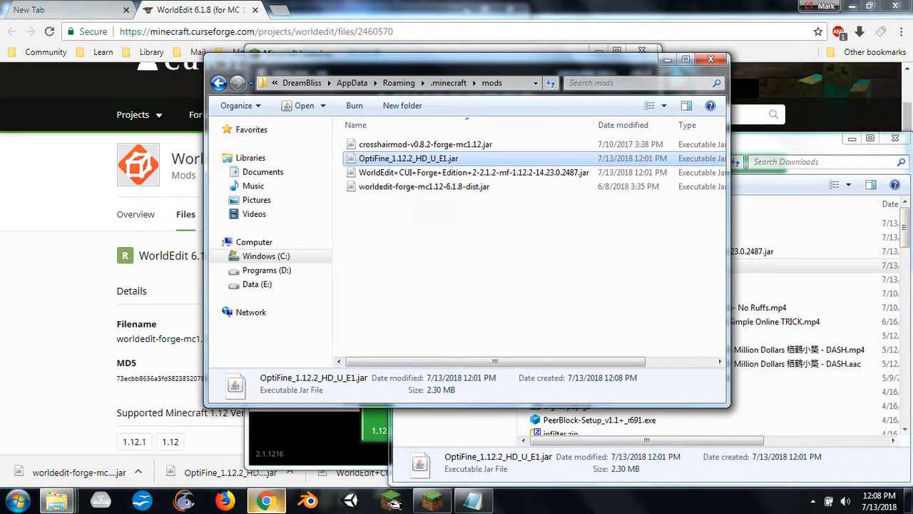
# - Switch to the Minecraft Configuration and Setup.txt outline in Notepad
pyautogui.moveTo(275, 496)
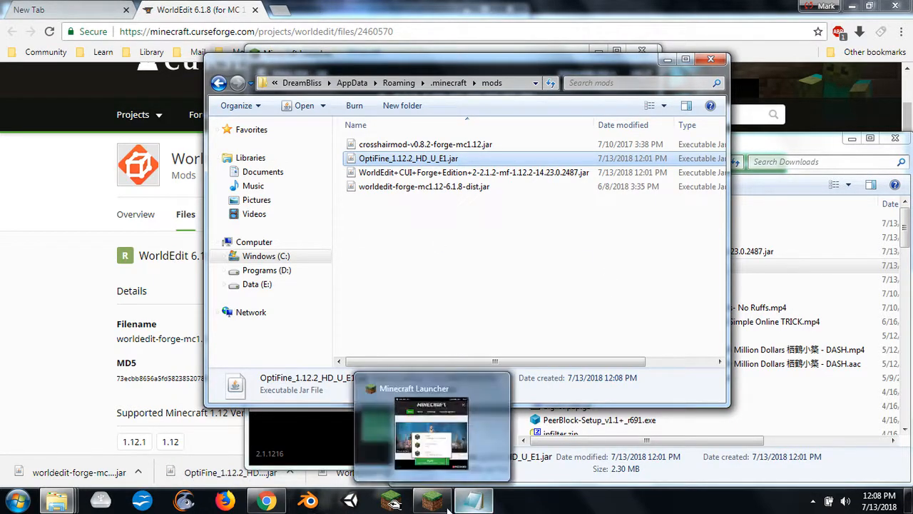
pyautogui.click(483, 507)
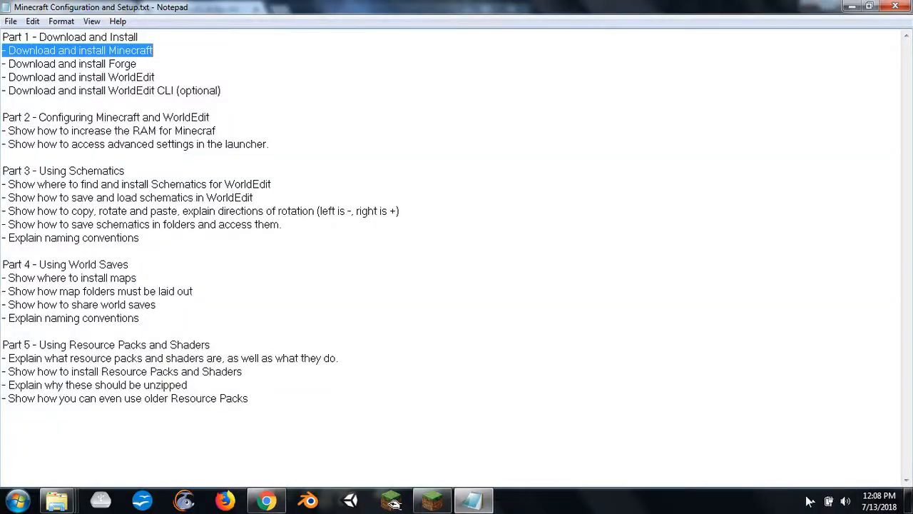
pyautogui.click(813, 501)
pyautogui.rightClick(824, 435)
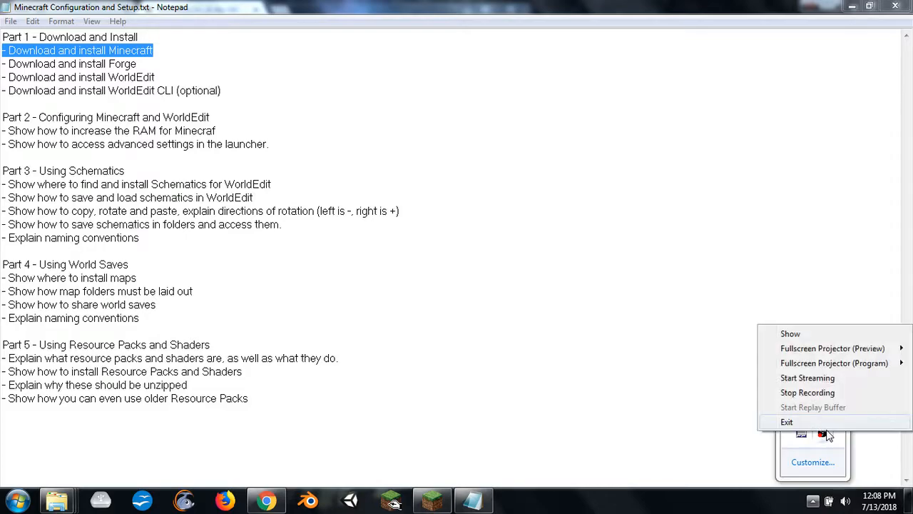